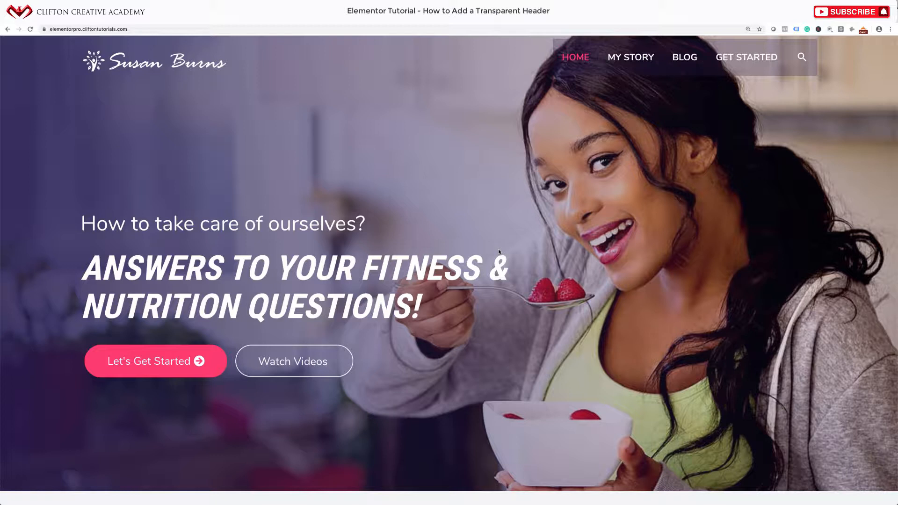
Go to the site's /login URL and sign in to reach the WordPress Dashboard
{"action": "scroll", "coordinate": [499, 252], "scroll_direction": "down", "scroll_amount": 15}
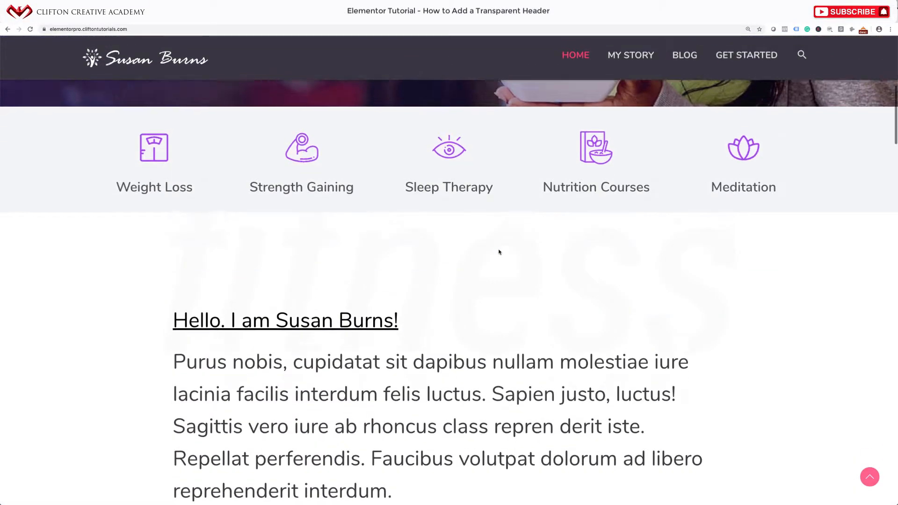
{"action": "scroll", "coordinate": [499, 251], "scroll_direction": "down", "scroll_amount": 20}
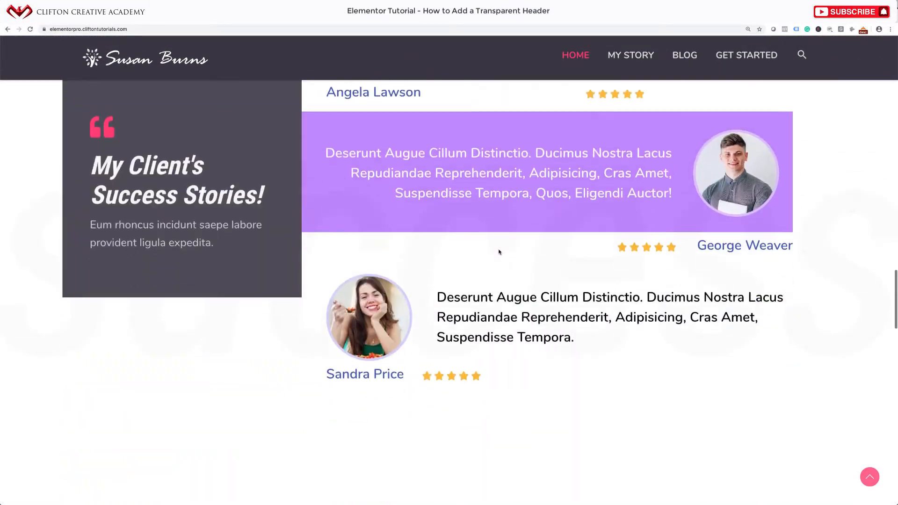
{"action": "scroll", "coordinate": [499, 251], "scroll_direction": "down", "scroll_amount": 10}
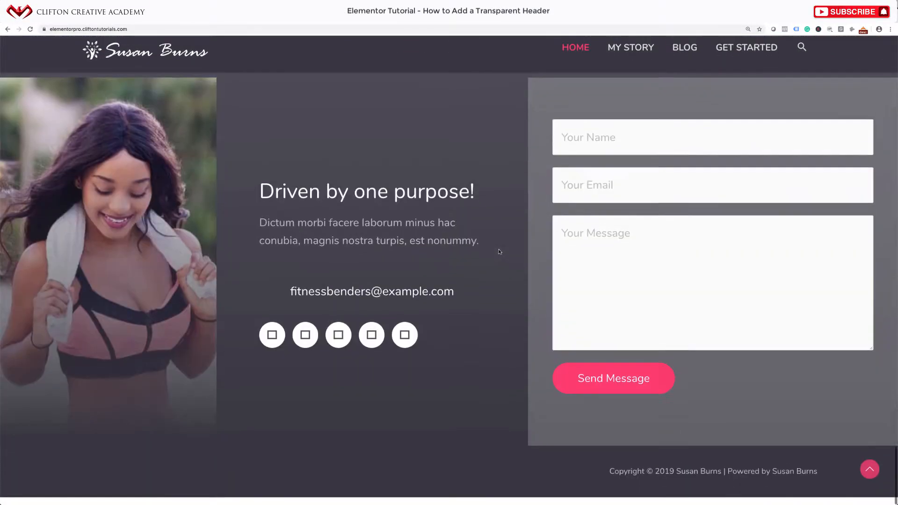
{"action": "scroll", "coordinate": [499, 251], "scroll_direction": "up", "scroll_amount": 15}
{"action": "scroll", "coordinate": [499, 251], "scroll_direction": "up", "scroll_amount": 15}
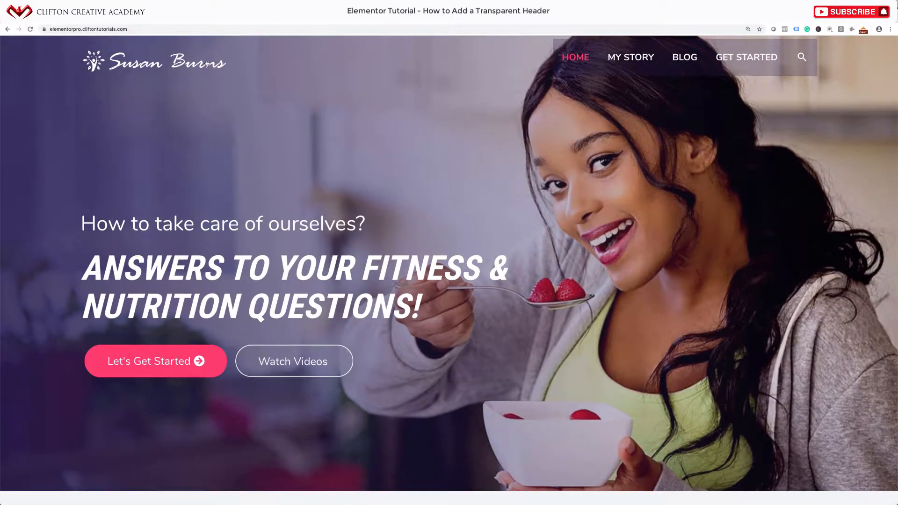
{"action": "left_click", "coordinate": [157, 29]}
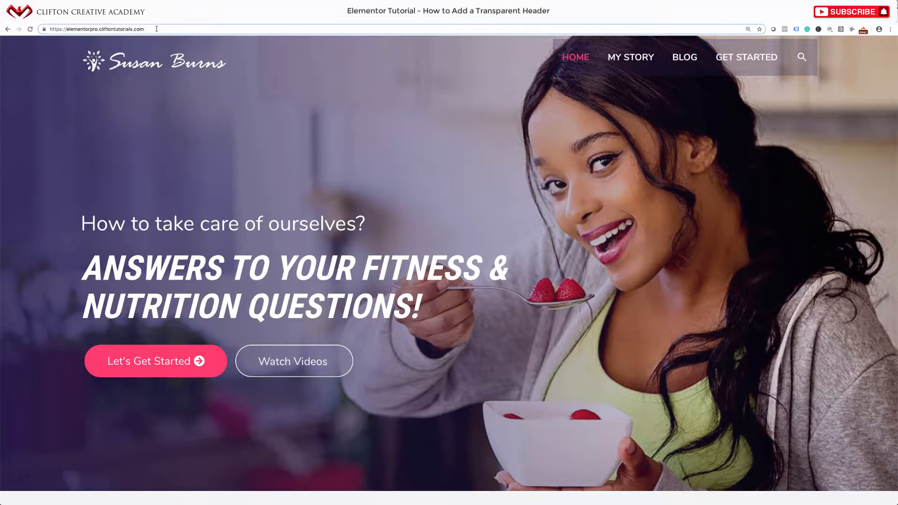
{"action": "type", "text": "/login"}
{"action": "key", "text": "Return"}
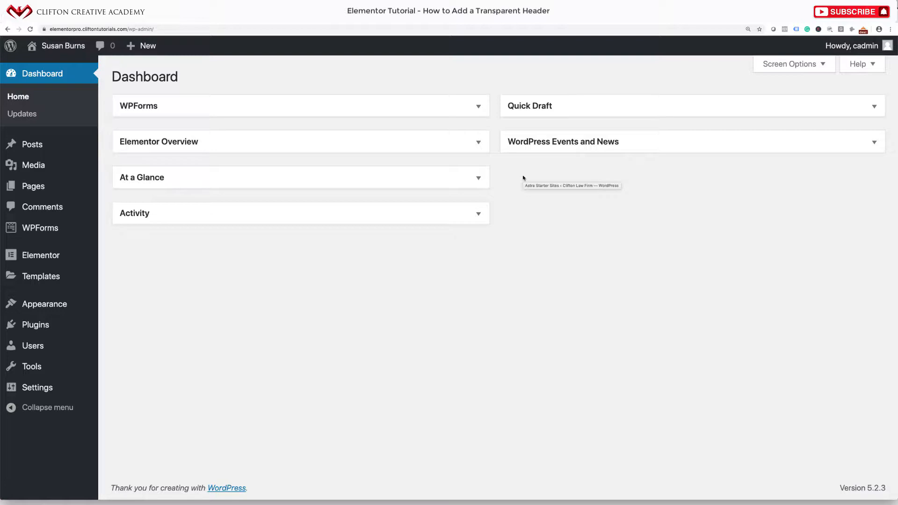
Search Plugins > Add New for 'Custom login' and review the results
{"action": "mouse_move", "coordinate": [40, 331]}
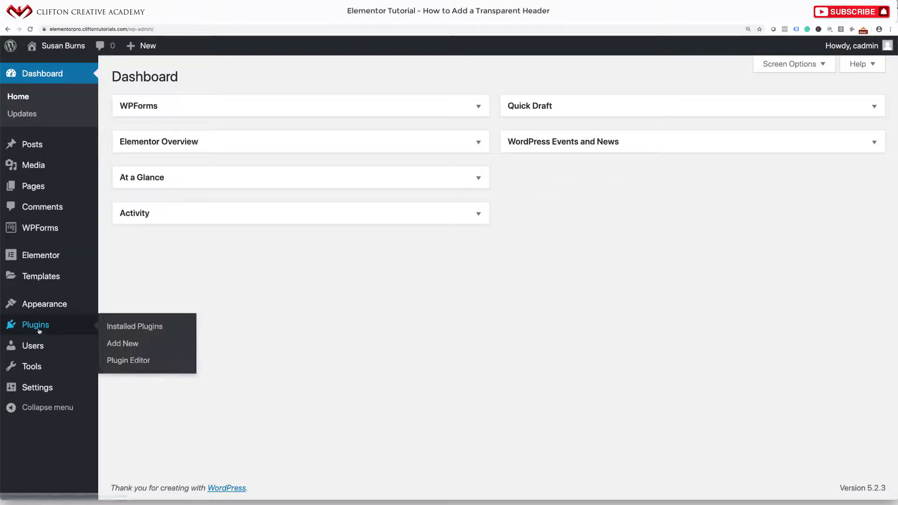
{"action": "left_click", "coordinate": [116, 350]}
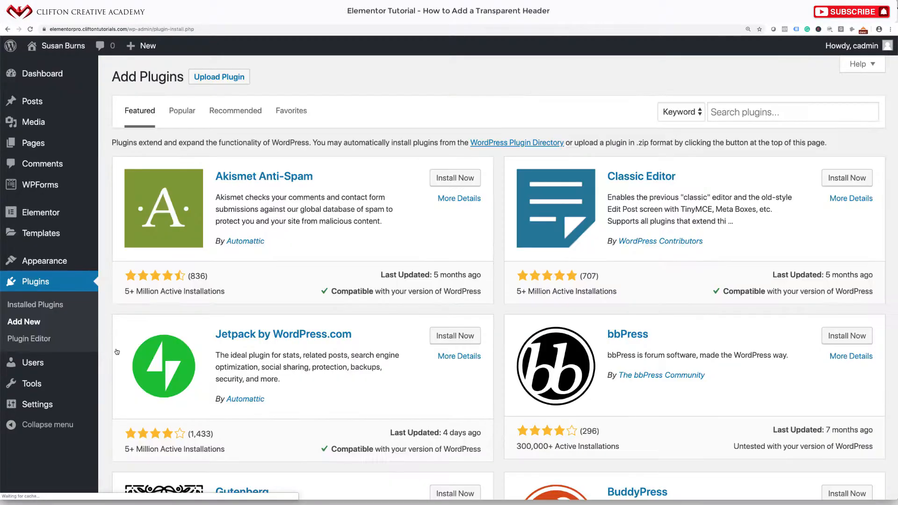
{"action": "left_click", "coordinate": [237, 75]}
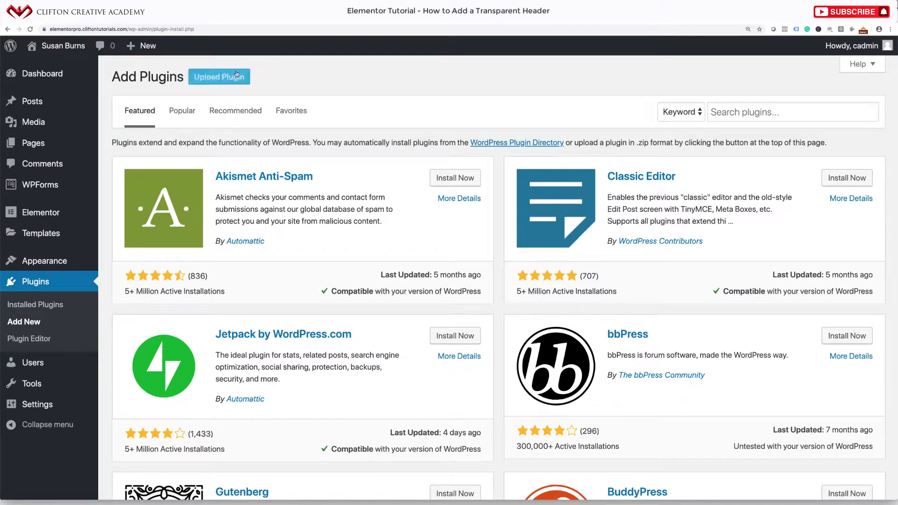
{"action": "left_click", "coordinate": [735, 110]}
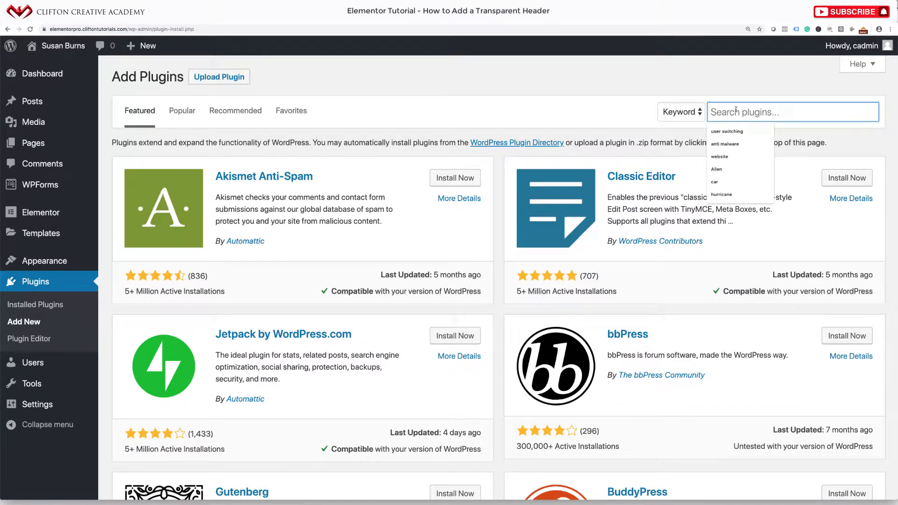
{"action": "type", "text": "Custom login"}
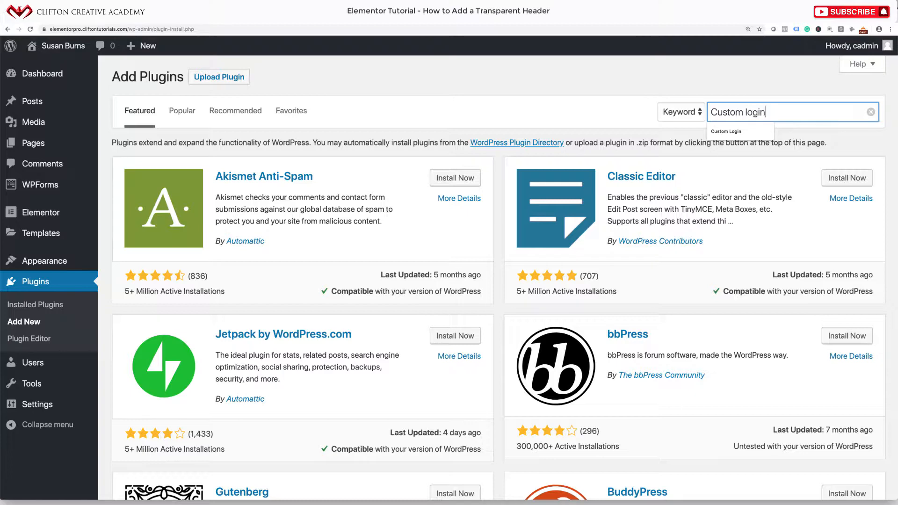
{"action": "key", "text": "Return"}
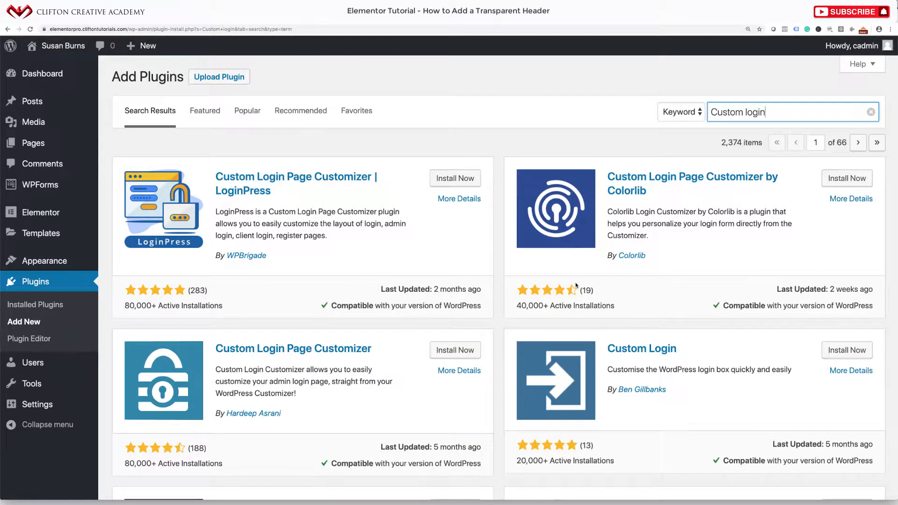
{"action": "scroll", "coordinate": [576, 285], "scroll_direction": "down", "scroll_amount": 6}
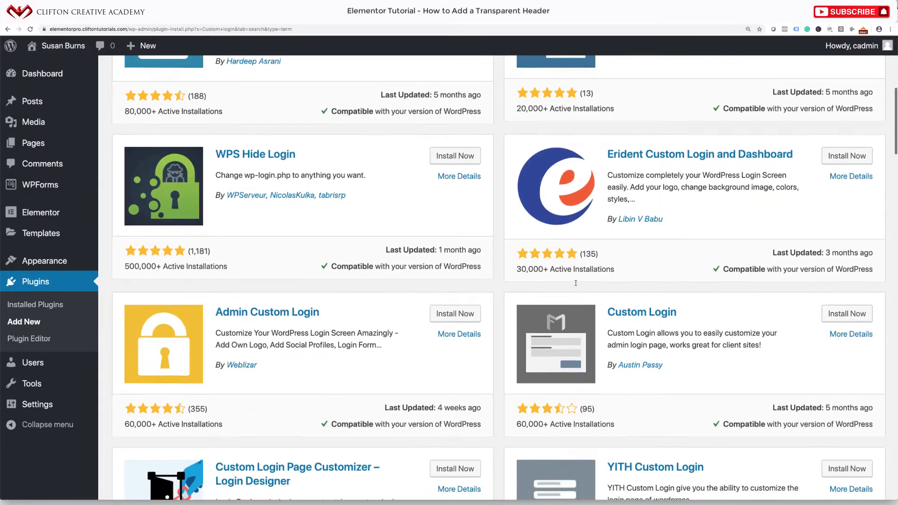
{"action": "scroll", "coordinate": [576, 283], "scroll_direction": "up", "scroll_amount": 6}
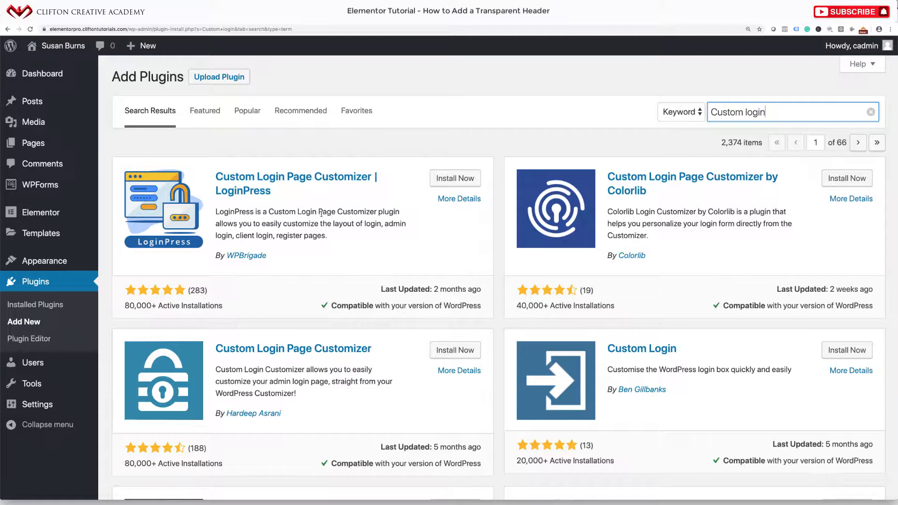
Install and activate LoginPress, then open its Settings link from the plugins list
{"action": "left_click", "coordinate": [460, 178]}
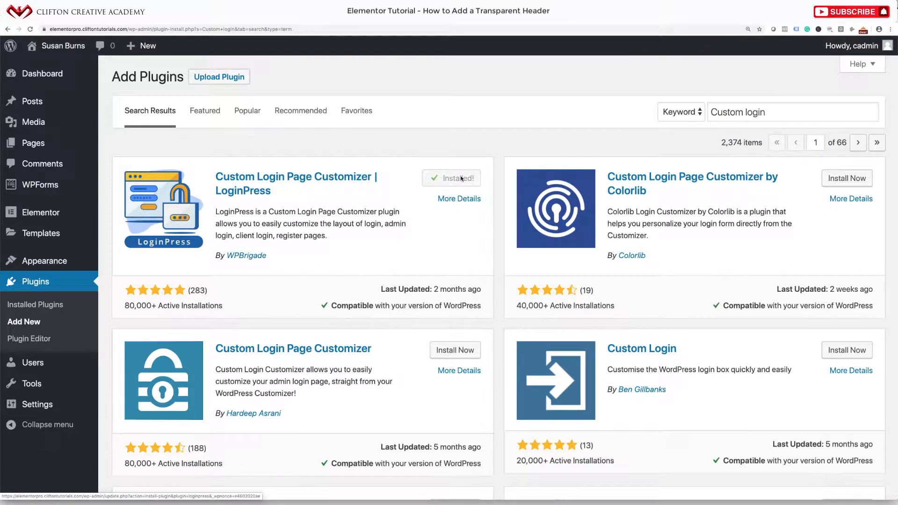
{"action": "left_click", "coordinate": [458, 178]}
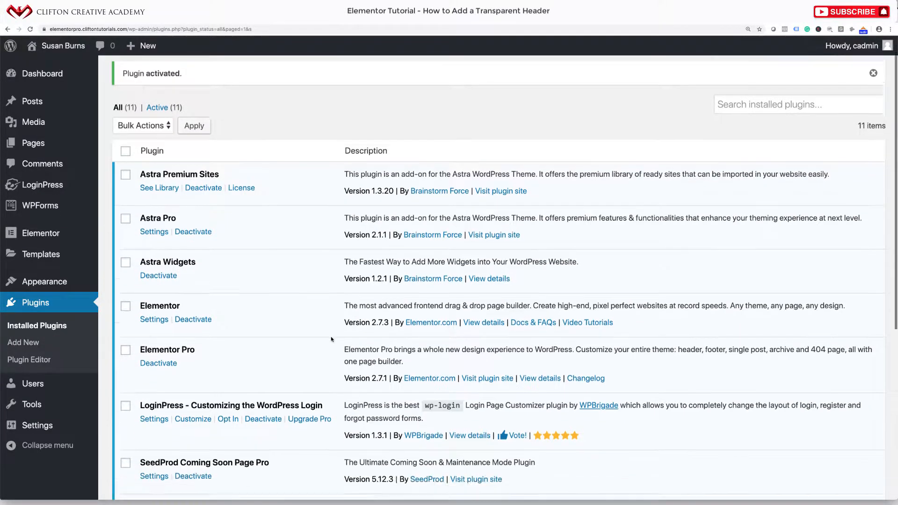
{"action": "scroll", "coordinate": [332, 340], "scroll_direction": "down", "scroll_amount": 3}
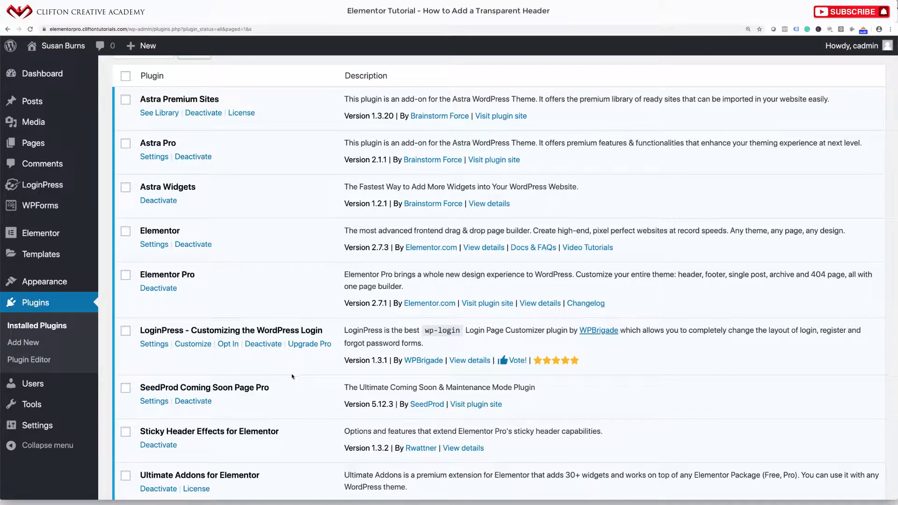
{"action": "left_click", "coordinate": [160, 346]}
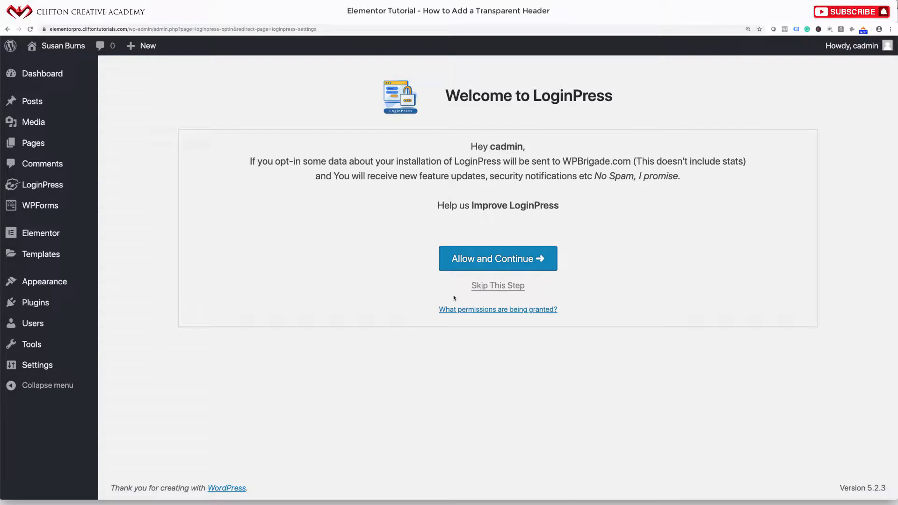
Skip the LoginPress opt-in and review the Settings tab, with Session Expire at 10
{"action": "left_click", "coordinate": [505, 286]}
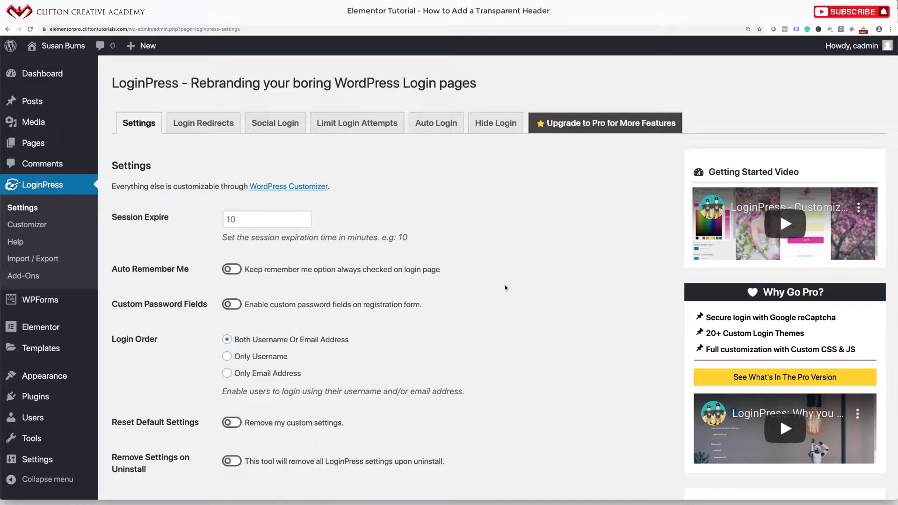
{"action": "scroll", "coordinate": [505, 287], "scroll_direction": "down", "scroll_amount": 1}
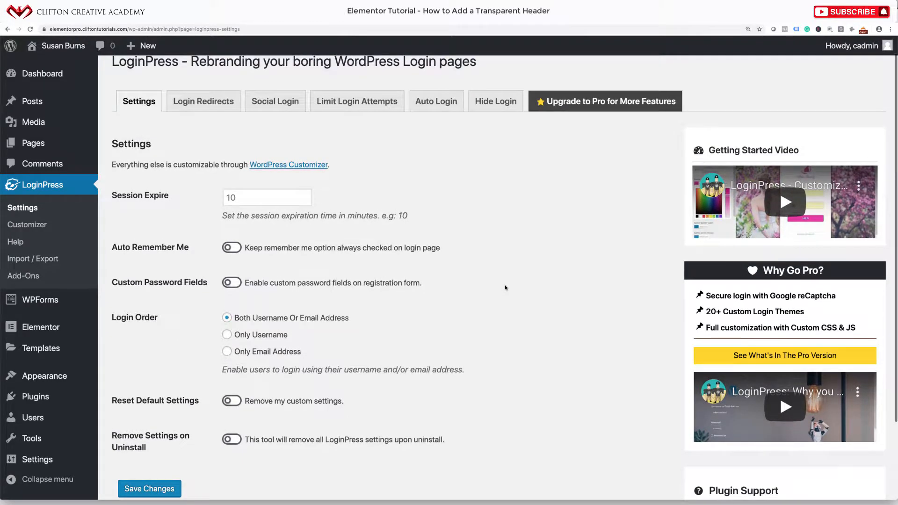
{"action": "scroll", "coordinate": [352, 241], "scroll_direction": "up", "scroll_amount": 1}
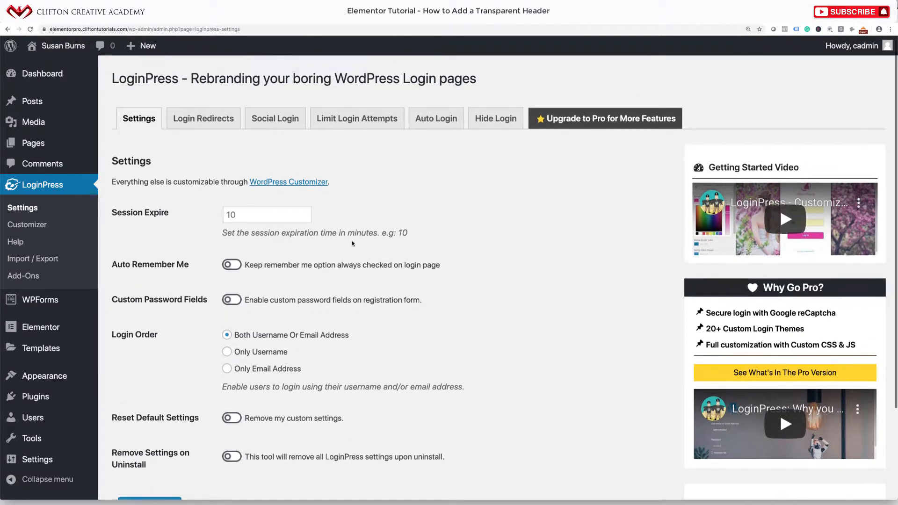
{"action": "scroll", "coordinate": [352, 241], "scroll_direction": "down", "scroll_amount": 4}
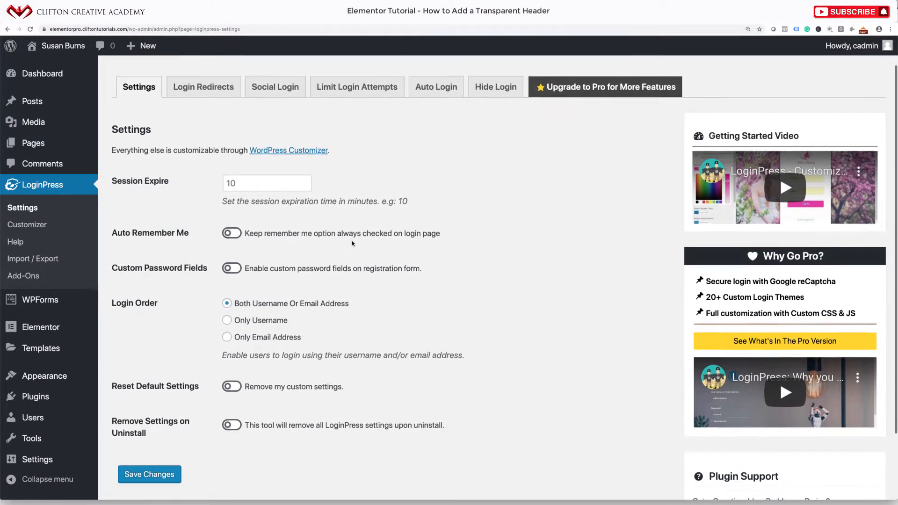
{"action": "scroll", "coordinate": [351, 240], "scroll_direction": "down", "scroll_amount": 1}
{"action": "scroll", "coordinate": [351, 240], "scroll_direction": "up", "scroll_amount": 1}
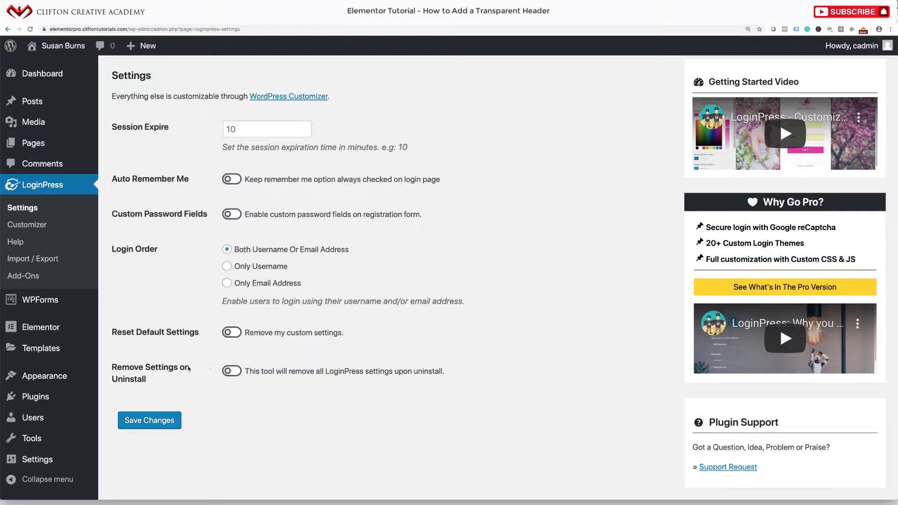
{"action": "scroll", "coordinate": [200, 360], "scroll_direction": "up", "scroll_amount": 3}
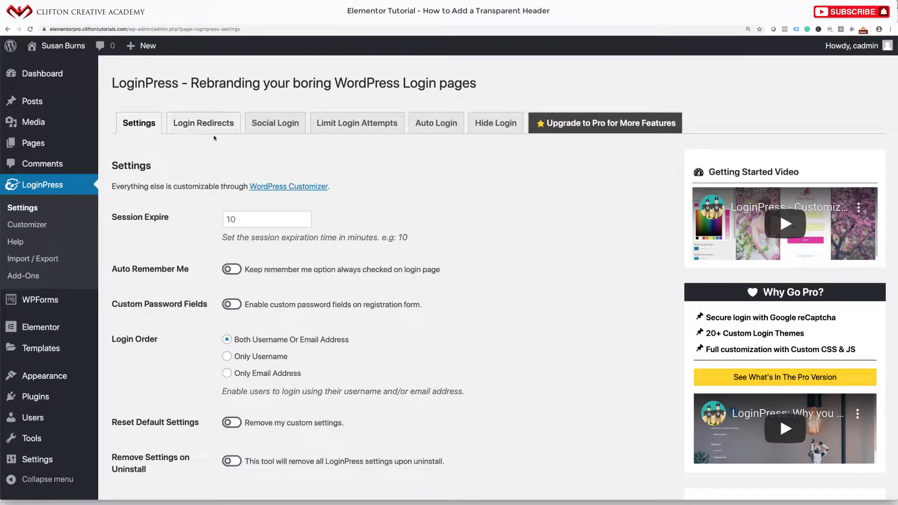
Look over the Login Redirects options and the Social Login add-on page
{"action": "left_click", "coordinate": [226, 129]}
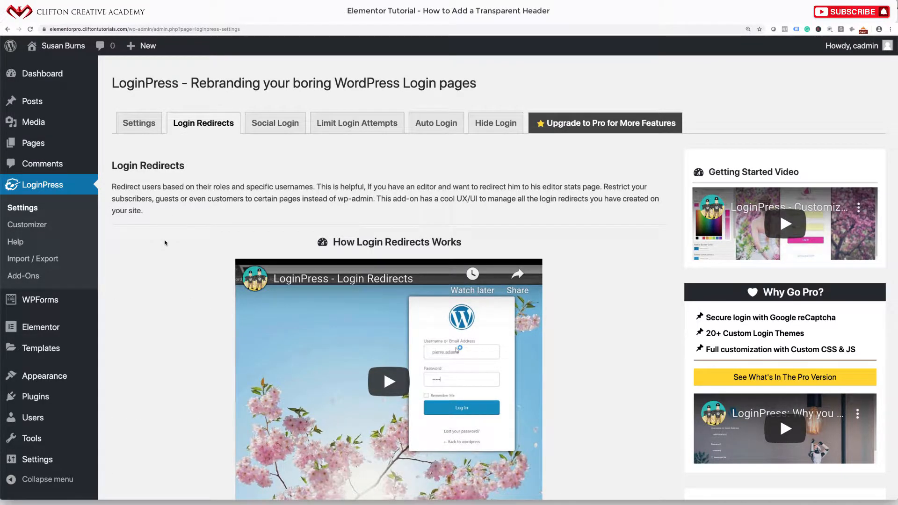
{"action": "scroll", "coordinate": [165, 243], "scroll_direction": "down", "scroll_amount": 2}
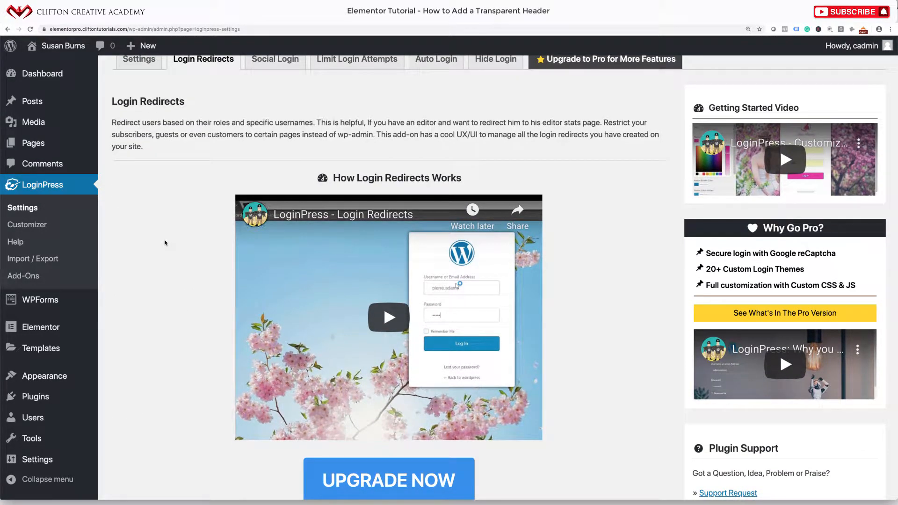
{"action": "scroll", "coordinate": [164, 241], "scroll_direction": "up", "scroll_amount": 2}
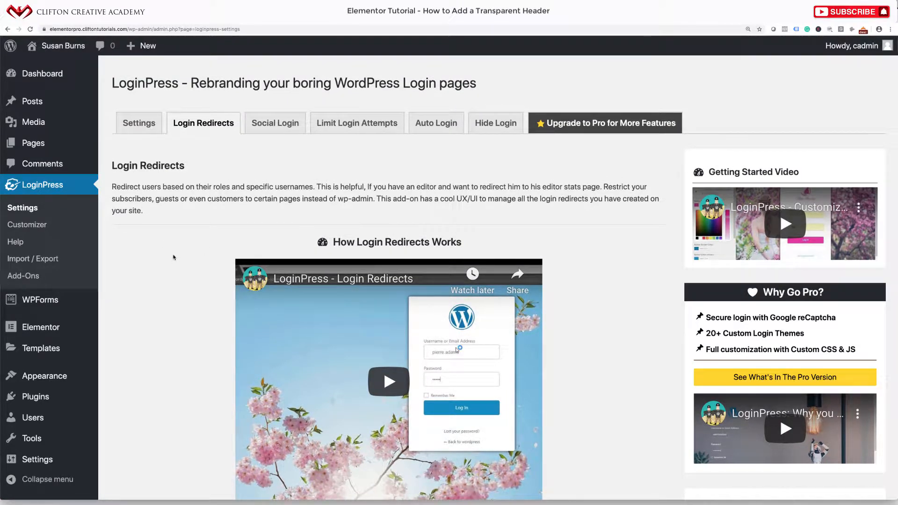
{"action": "scroll", "coordinate": [191, 264], "scroll_direction": "down", "scroll_amount": 3}
{"action": "scroll", "coordinate": [190, 260], "scroll_direction": "up", "scroll_amount": 3}
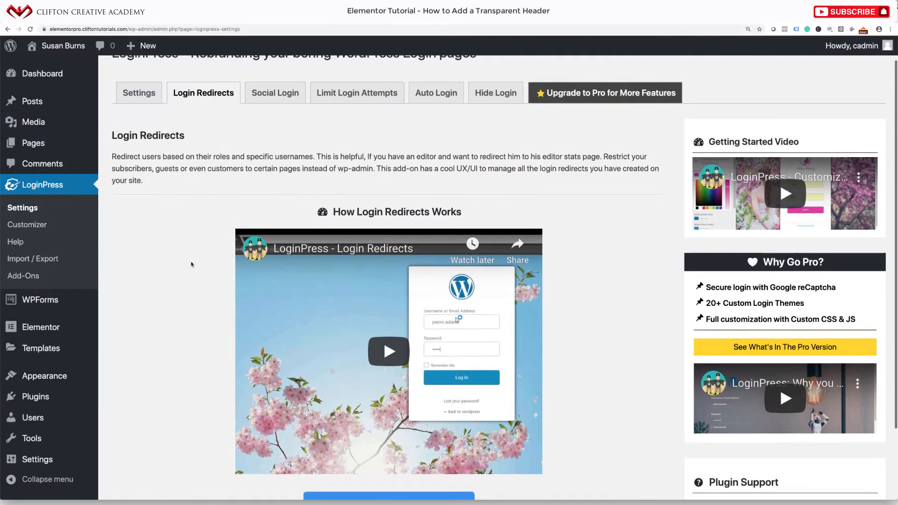
{"action": "left_click", "coordinate": [290, 127]}
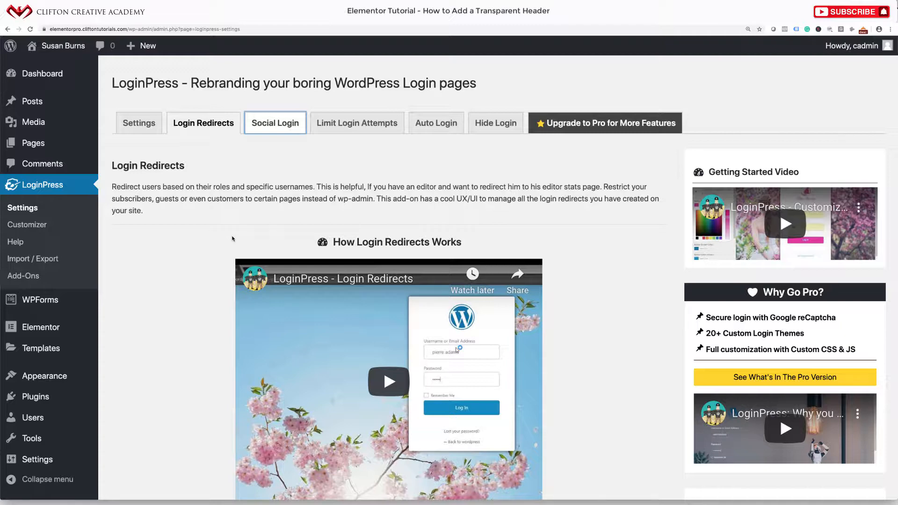
{"action": "scroll", "coordinate": [232, 239], "scroll_direction": "down", "scroll_amount": 3}
{"action": "scroll", "coordinate": [234, 224], "scroll_direction": "up", "scroll_amount": 3}
Browse the Limit Login Attempts, Auto Login and Hide Login add-ons, then return to Settings
{"action": "left_click", "coordinate": [334, 129]}
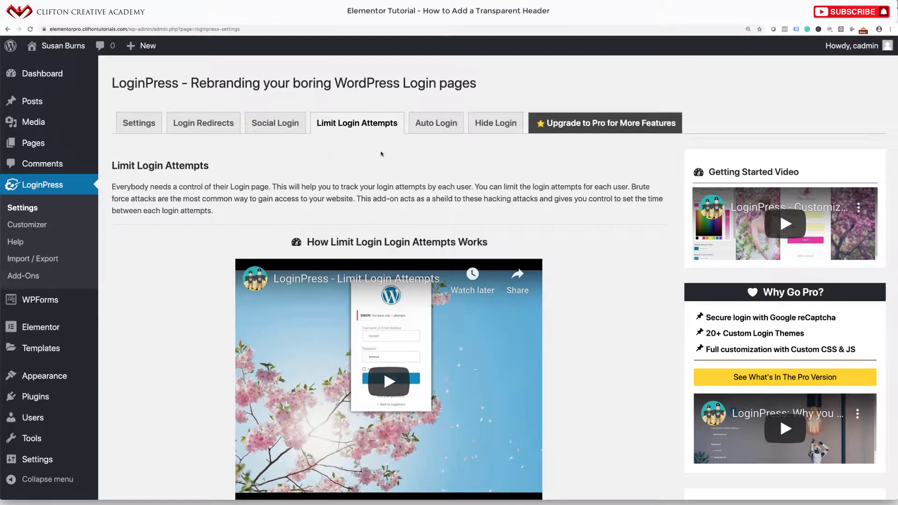
{"action": "left_click", "coordinate": [436, 124]}
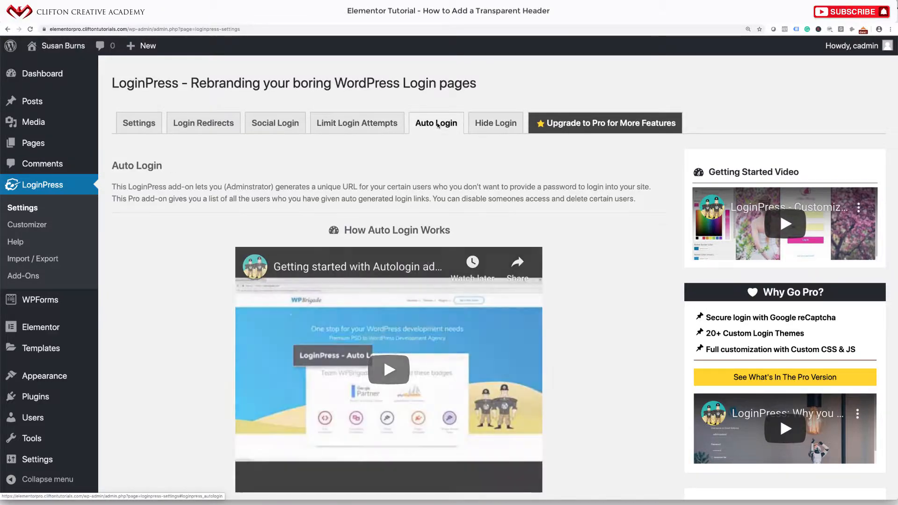
{"action": "scroll", "coordinate": [379, 202], "scroll_direction": "up", "scroll_amount": 5}
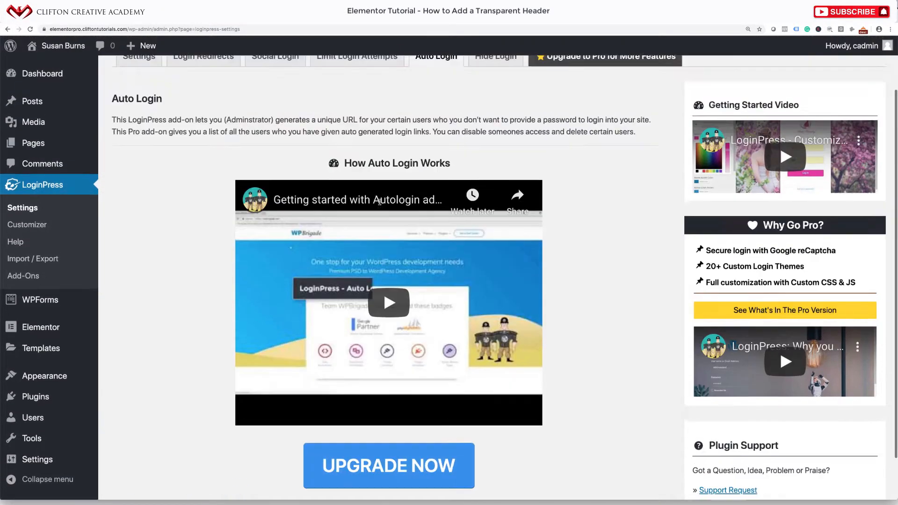
{"action": "left_click", "coordinate": [496, 105]}
{"action": "scroll", "coordinate": [456, 209], "scroll_direction": "down", "scroll_amount": 5}
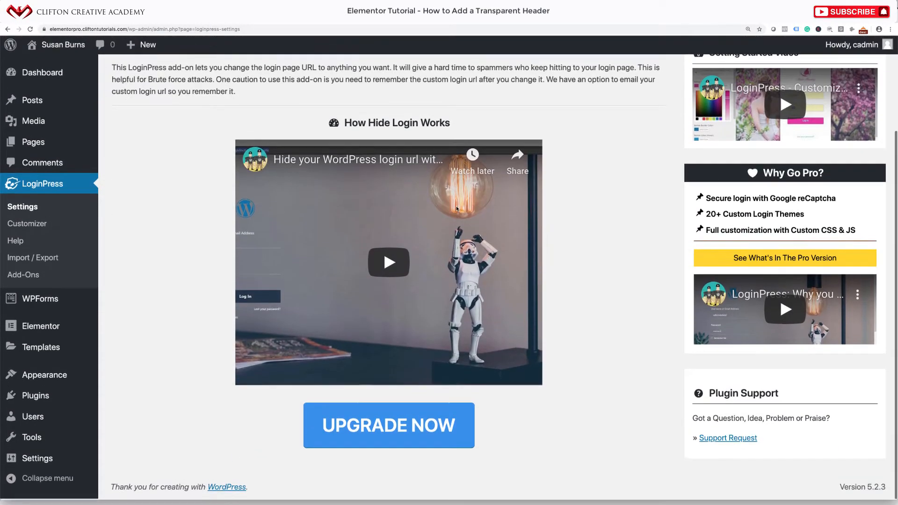
{"action": "scroll", "coordinate": [456, 209], "scroll_direction": "up", "scroll_amount": 5}
{"action": "left_click", "coordinate": [138, 120]}
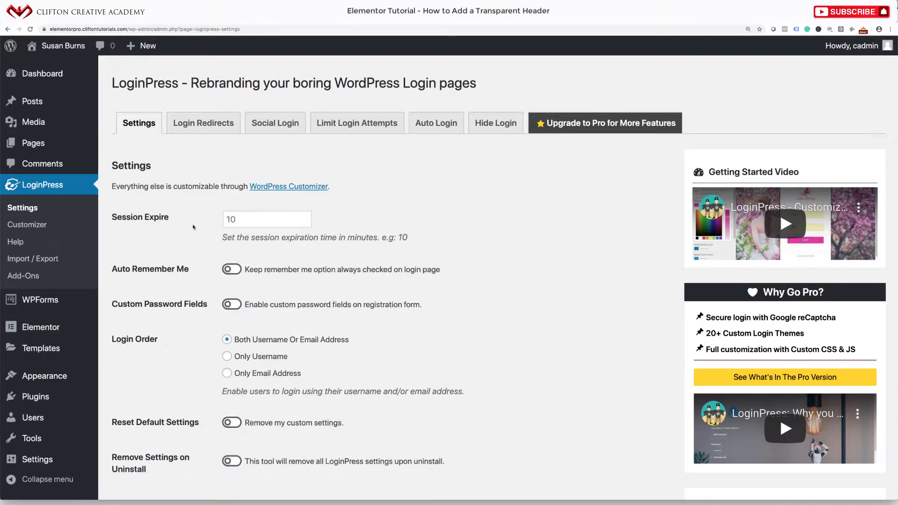
{"action": "scroll", "coordinate": [185, 328], "scroll_direction": "down", "scroll_amount": 1}
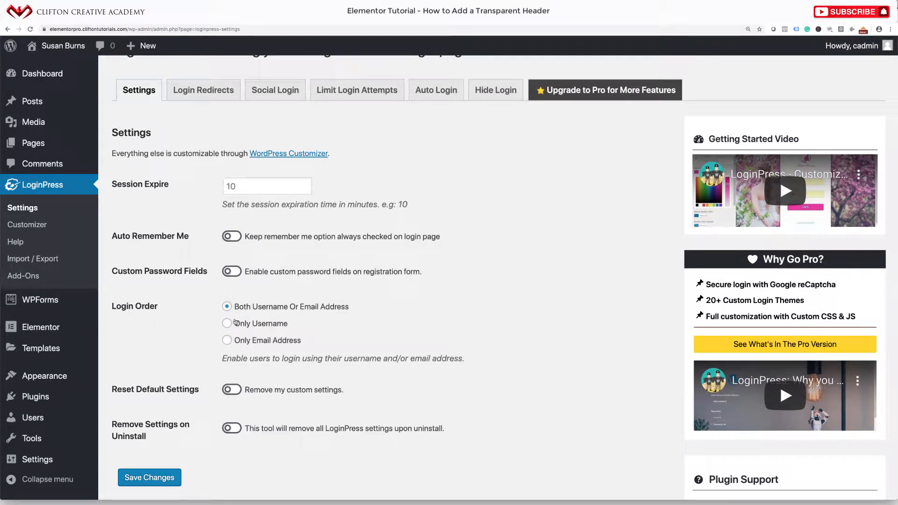
{"action": "scroll", "coordinate": [235, 322], "scroll_direction": "down", "scroll_amount": 1}
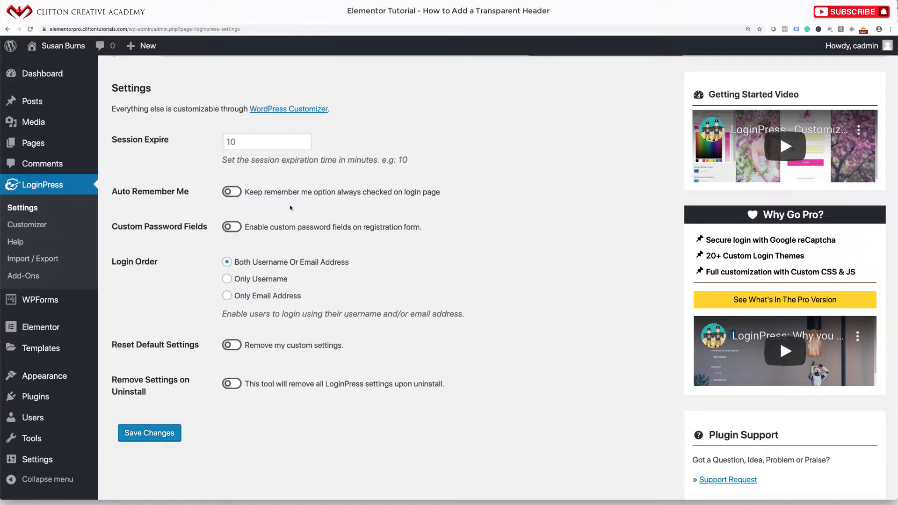
{"action": "scroll", "coordinate": [291, 207], "scroll_direction": "up", "scroll_amount": 2}
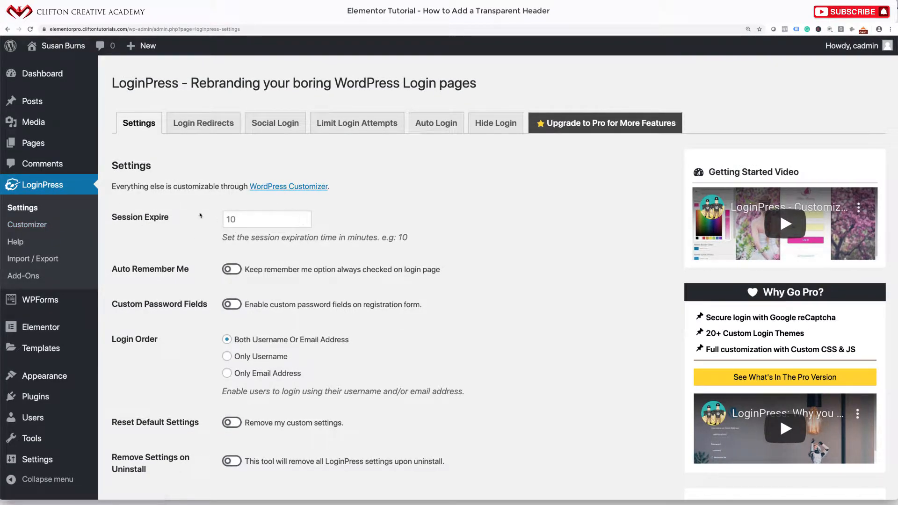
Open the LoginPress Customizer and keep the Default cherry-blossom login theme
{"action": "left_click", "coordinate": [46, 225]}
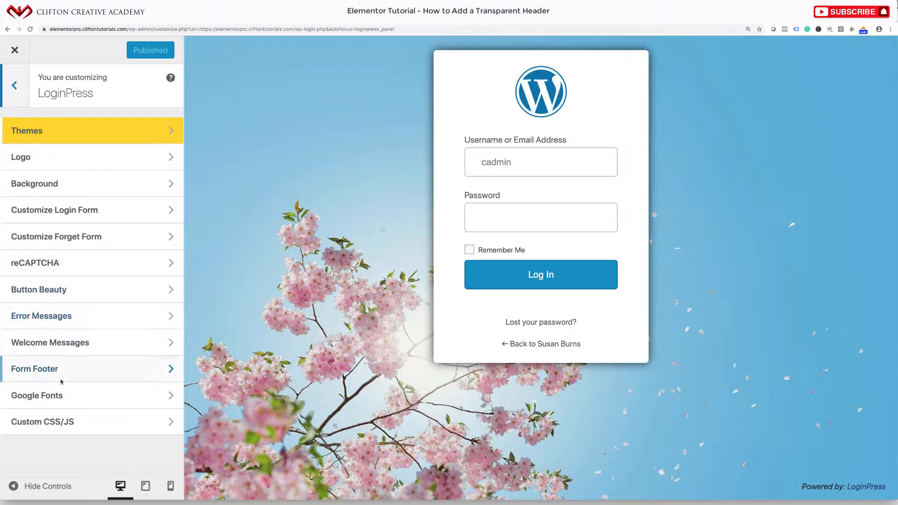
{"action": "left_click", "coordinate": [93, 135]}
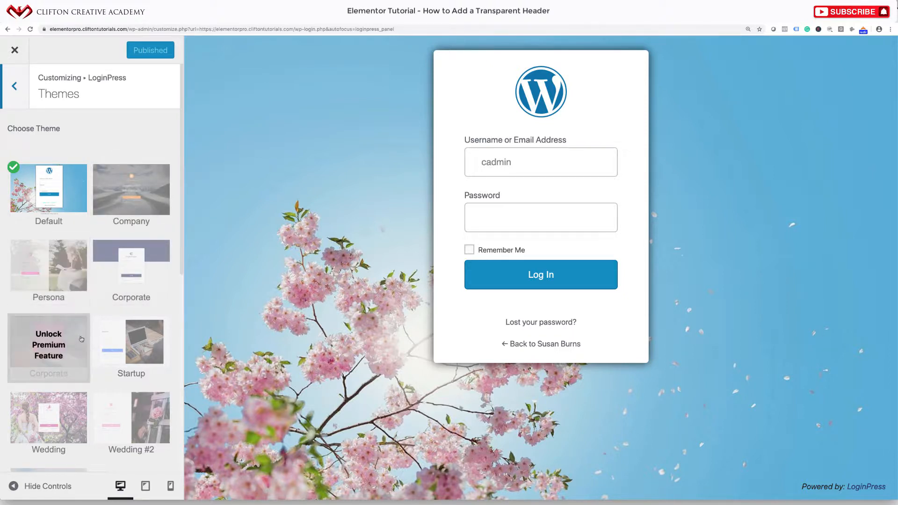
{"action": "scroll", "coordinate": [131, 355], "scroll_direction": "down", "scroll_amount": 2}
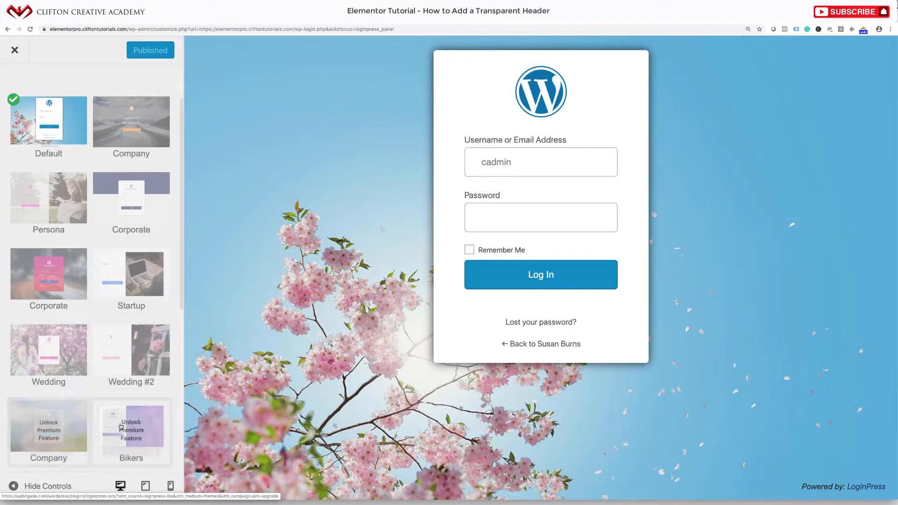
{"action": "scroll", "coordinate": [63, 389], "scroll_direction": "down", "scroll_amount": 4}
{"action": "scroll", "coordinate": [87, 423], "scroll_direction": "down", "scroll_amount": 5}
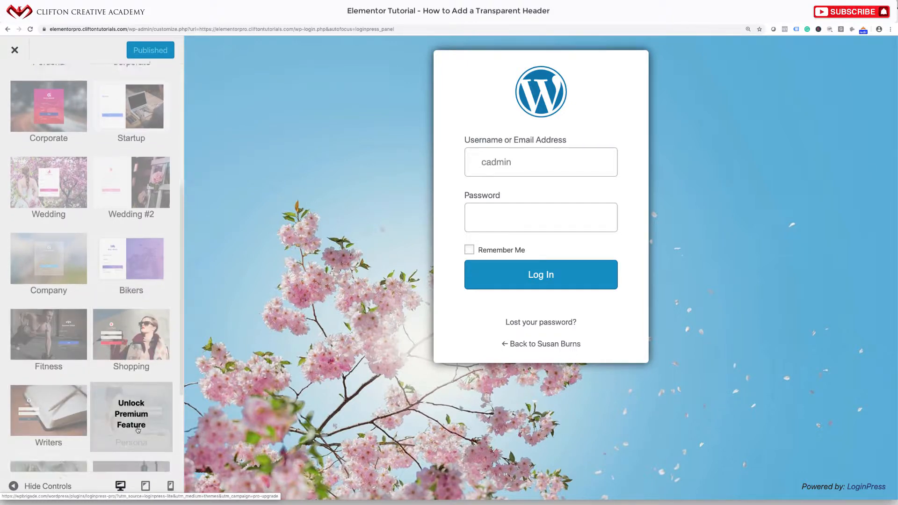
{"action": "scroll", "coordinate": [129, 421], "scroll_direction": "up", "scroll_amount": 11}
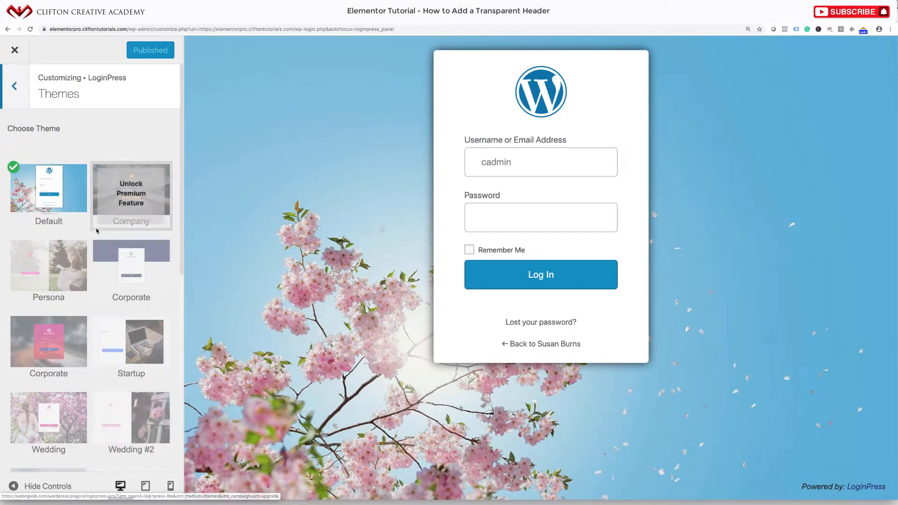
{"action": "left_click", "coordinate": [55, 197]}
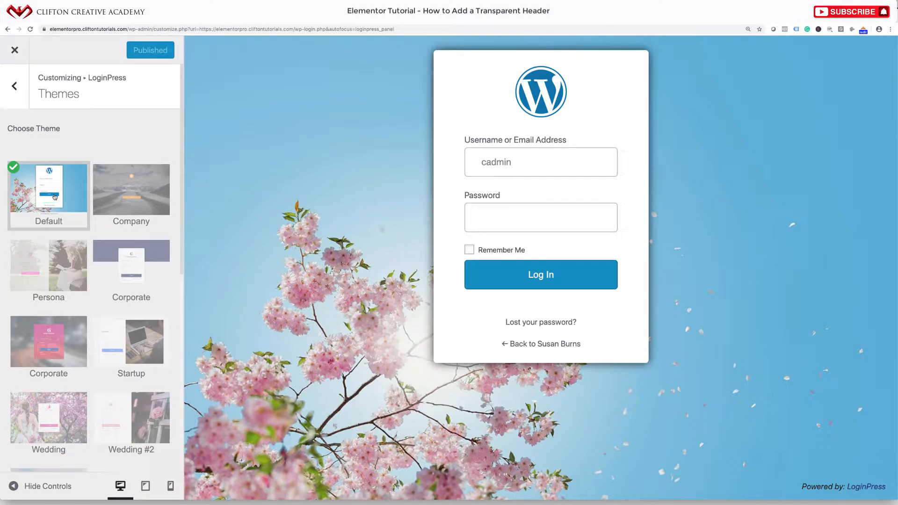
{"action": "left_click", "coordinate": [20, 91]}
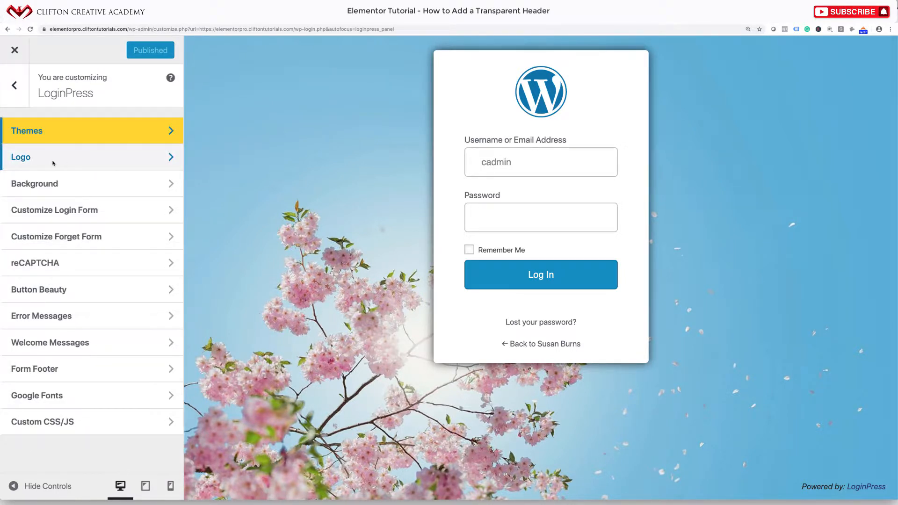
Set sign03-free-img.png from the Media Library as the login page logo
{"action": "left_click", "coordinate": [67, 163]}
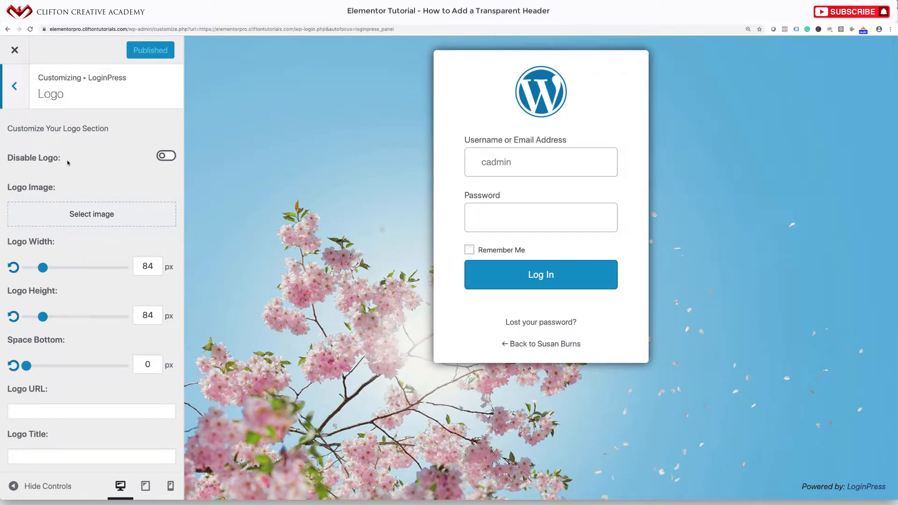
{"action": "left_click", "coordinate": [171, 157]}
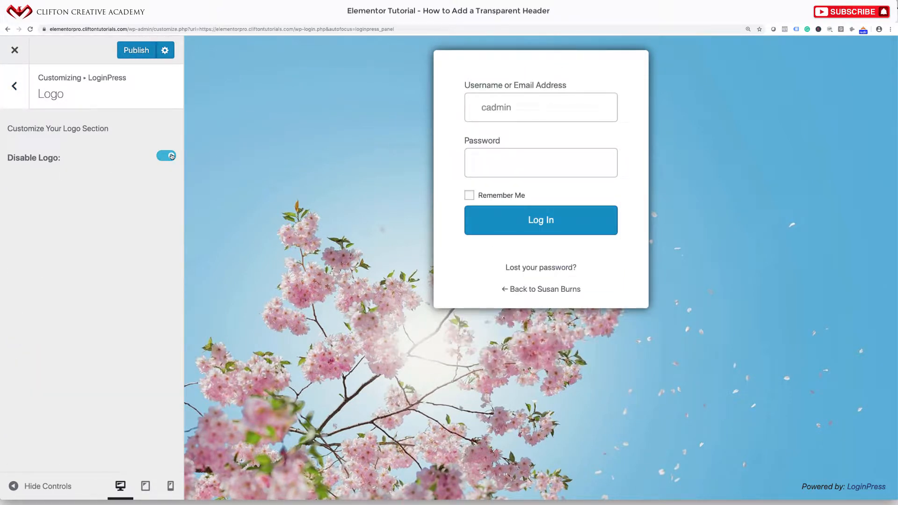
{"action": "left_click", "coordinate": [162, 156]}
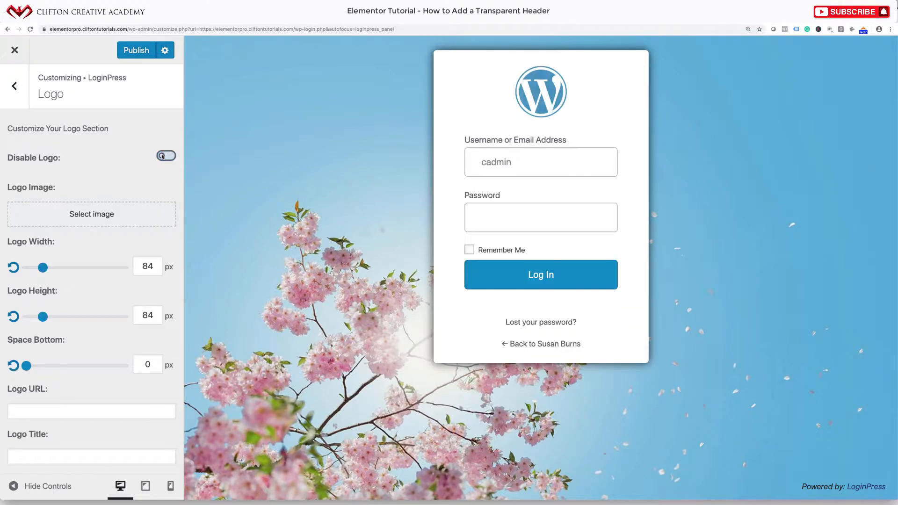
{"action": "left_click", "coordinate": [83, 218]}
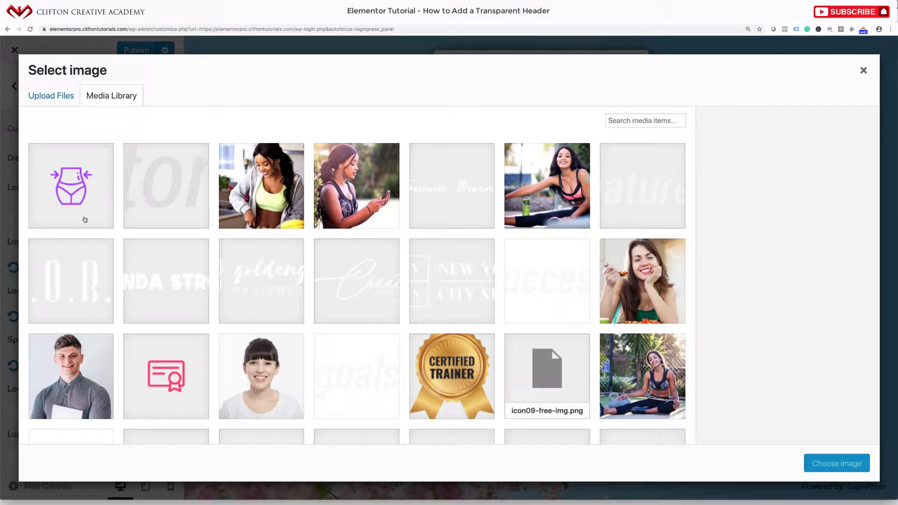
{"action": "left_click", "coordinate": [424, 184]}
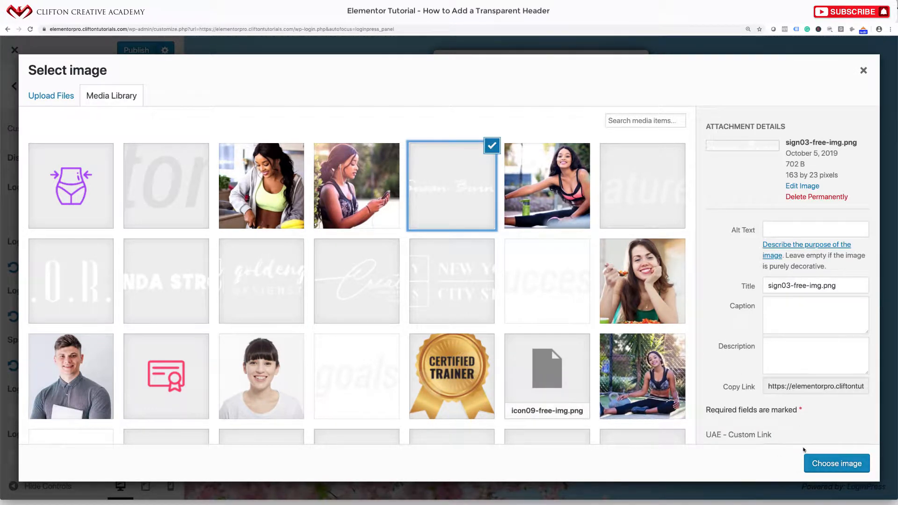
{"action": "left_click", "coordinate": [837, 470]}
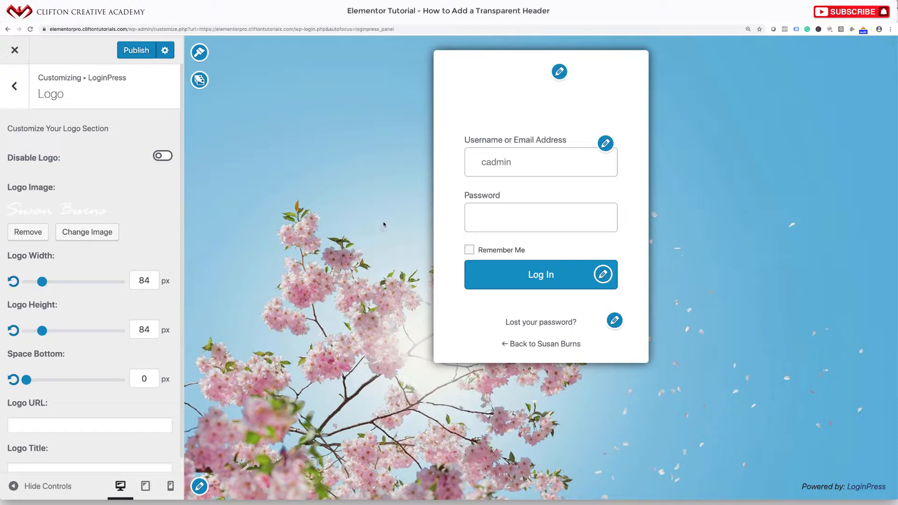
{"action": "scroll", "coordinate": [68, 283], "scroll_direction": "down", "scroll_amount": 1}
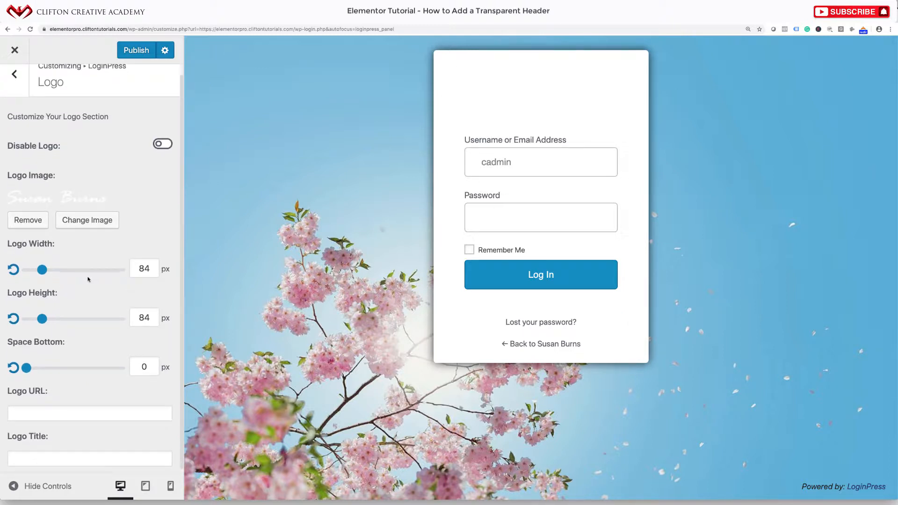
{"action": "scroll", "coordinate": [88, 279], "scroll_direction": "down", "scroll_amount": 1}
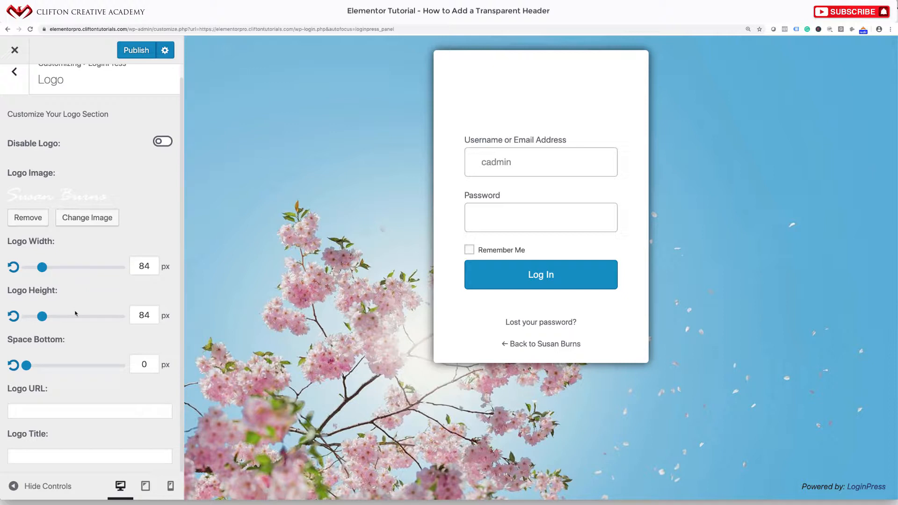
{"action": "left_click", "coordinate": [54, 413]}
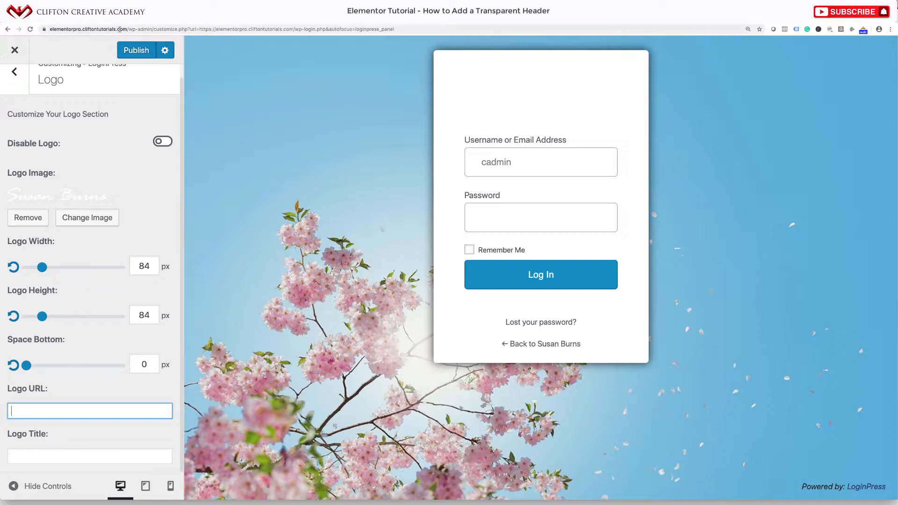
{"action": "left_click_drag", "start_coordinate": [120, 29], "coordinate": [45, 31]}
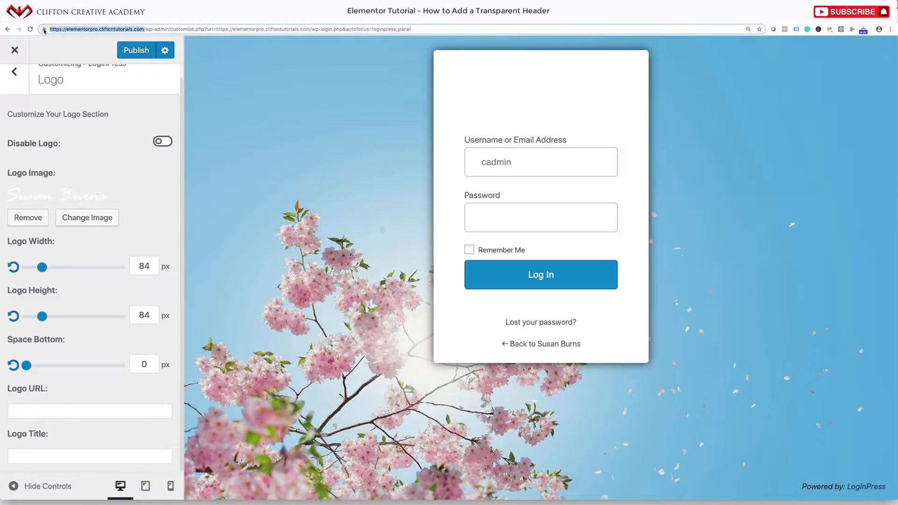
{"action": "key", "text": "ctrl+c"}
{"action": "left_click", "coordinate": [78, 414]}
{"action": "key", "text": "ctrl+v"}
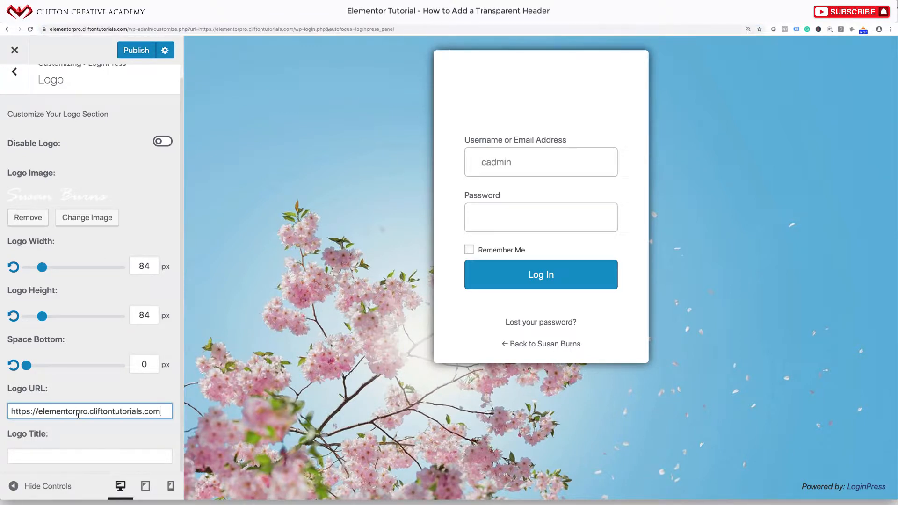
{"action": "type", "text": "/"}
{"action": "key", "text": "BackSpace"}
Enter the site owner's name as the Logo Title and go back to the sections list
{"action": "left_click", "coordinate": [49, 456]}
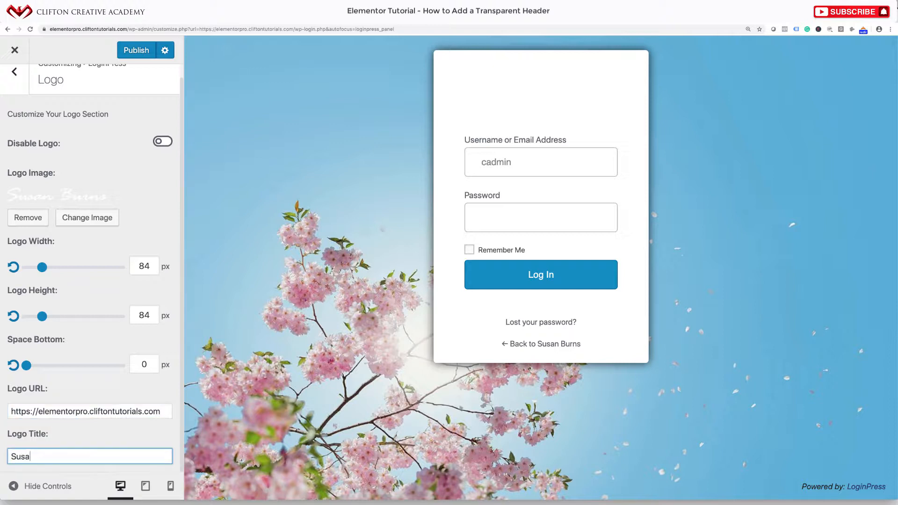
{"action": "scroll", "coordinate": [109, 407], "scroll_direction": "up", "scroll_amount": 1}
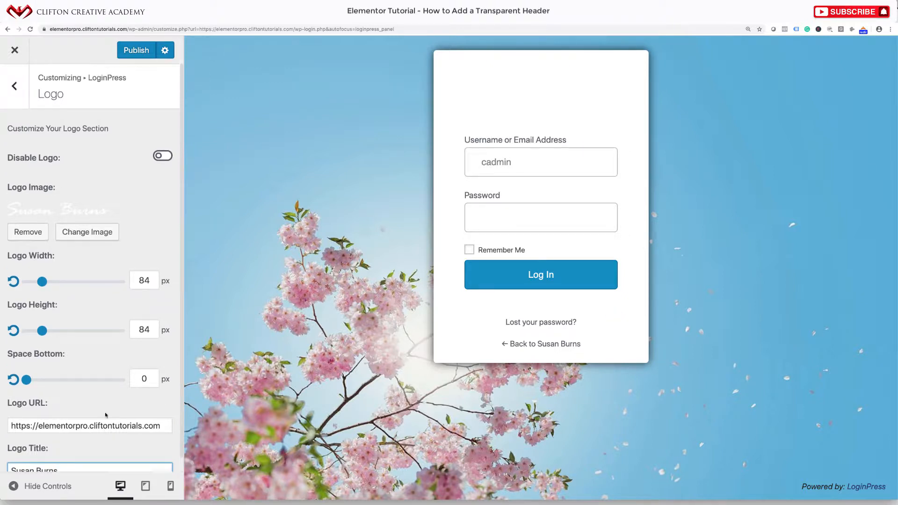
{"action": "left_click", "coordinate": [15, 94]}
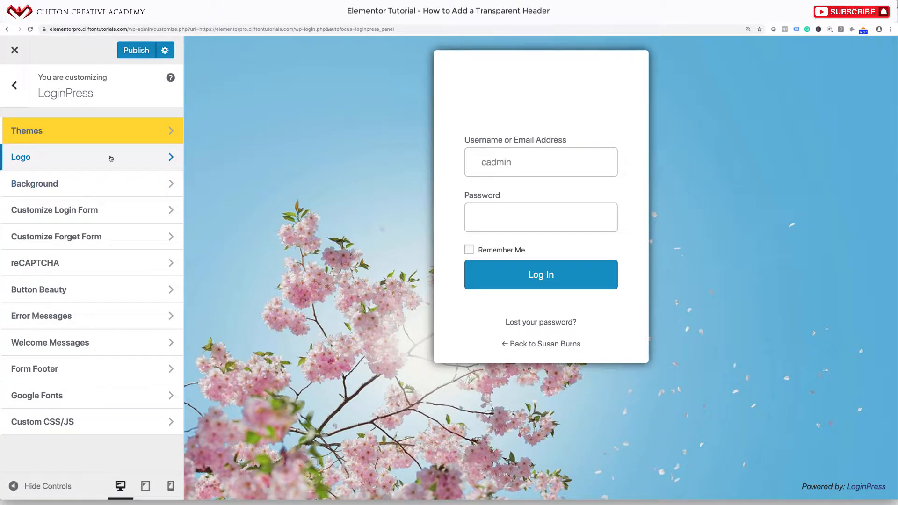
In Background, preview gallery images: cyclist, cave, clover, cat, brick cafe, pasta, pencils, pink wood
{"action": "left_click", "coordinate": [83, 186]}
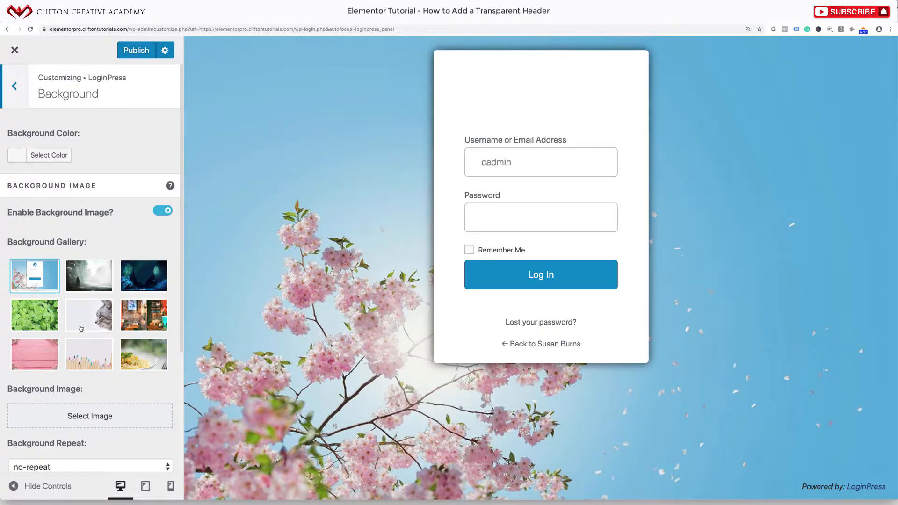
{"action": "left_click", "coordinate": [82, 287]}
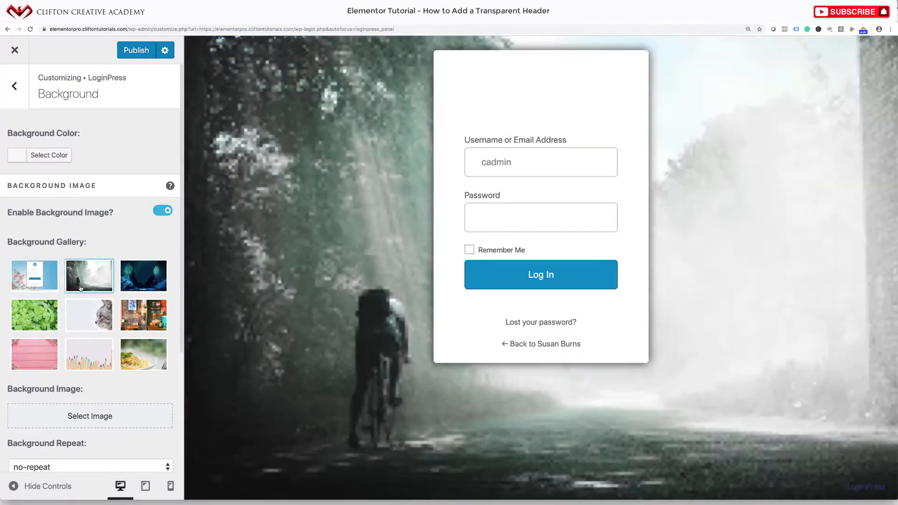
{"action": "left_click", "coordinate": [152, 290]}
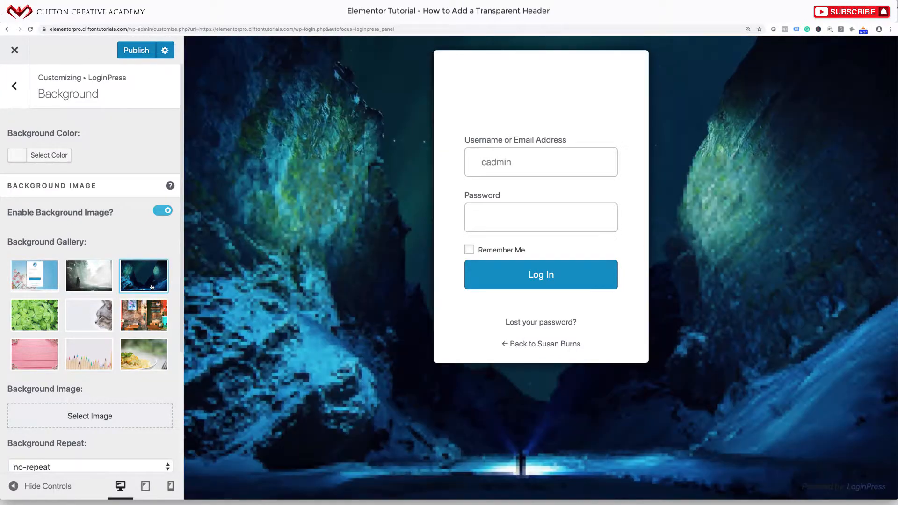
{"action": "left_click", "coordinate": [61, 314]}
{"action": "left_click", "coordinate": [82, 316]}
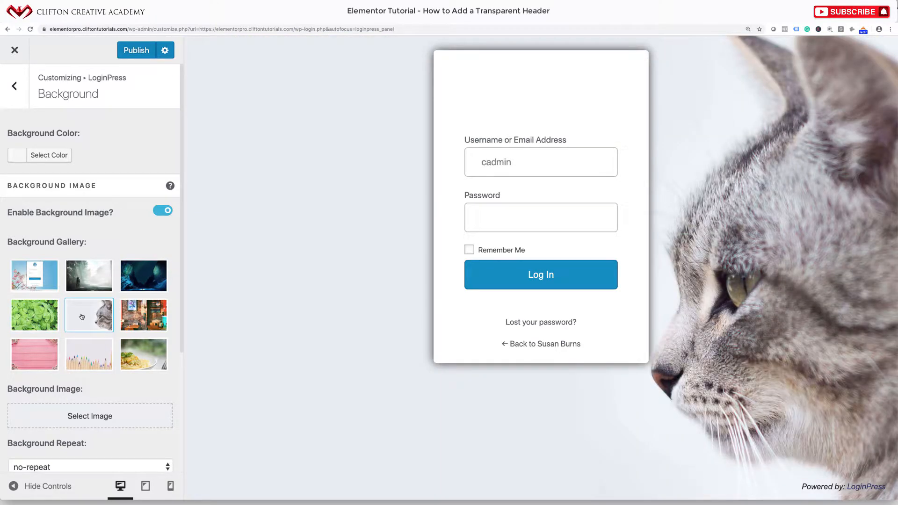
{"action": "left_click", "coordinate": [132, 328]}
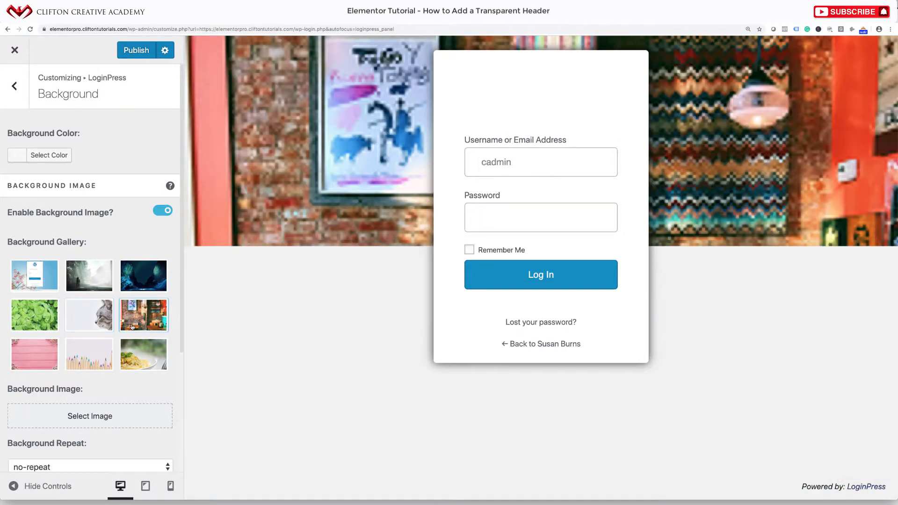
{"action": "left_click", "coordinate": [135, 359]}
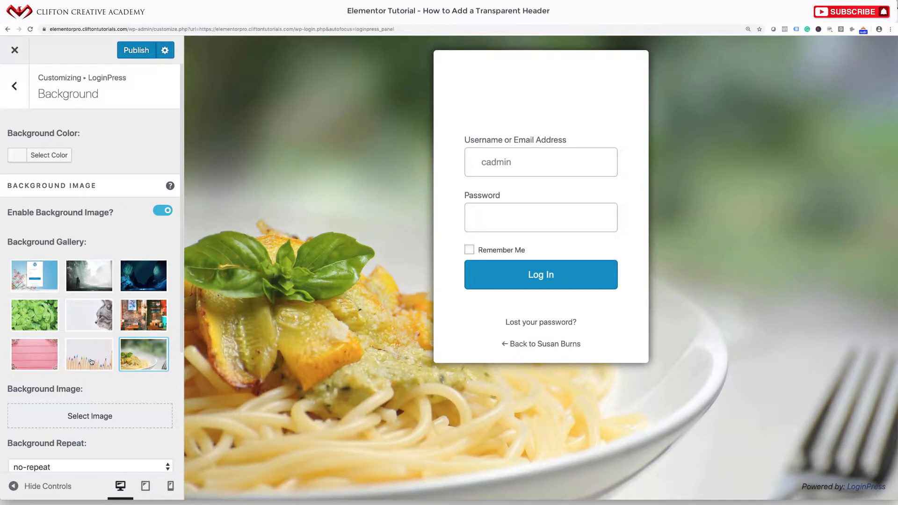
{"action": "left_click", "coordinate": [92, 362]}
{"action": "left_click", "coordinate": [42, 360]}
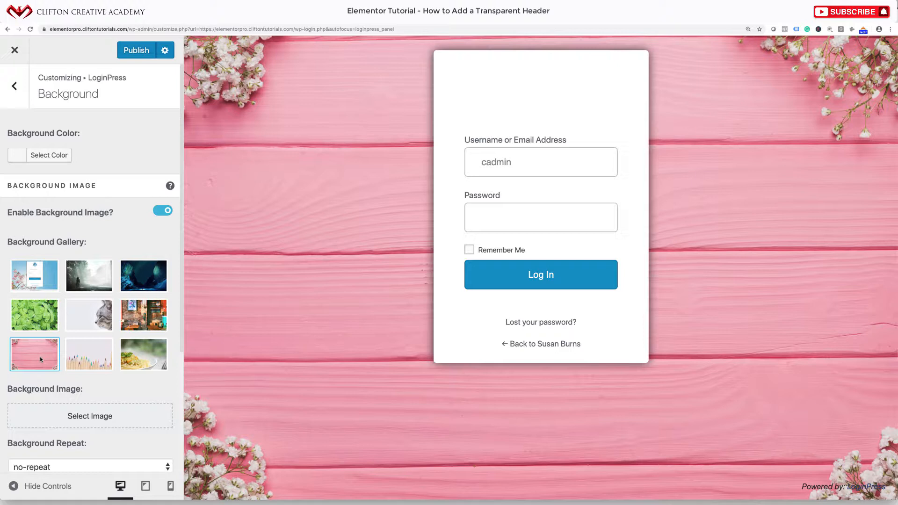
Apply the dark blue cave image as the login page background
{"action": "scroll", "coordinate": [41, 357], "scroll_direction": "down", "scroll_amount": 3}
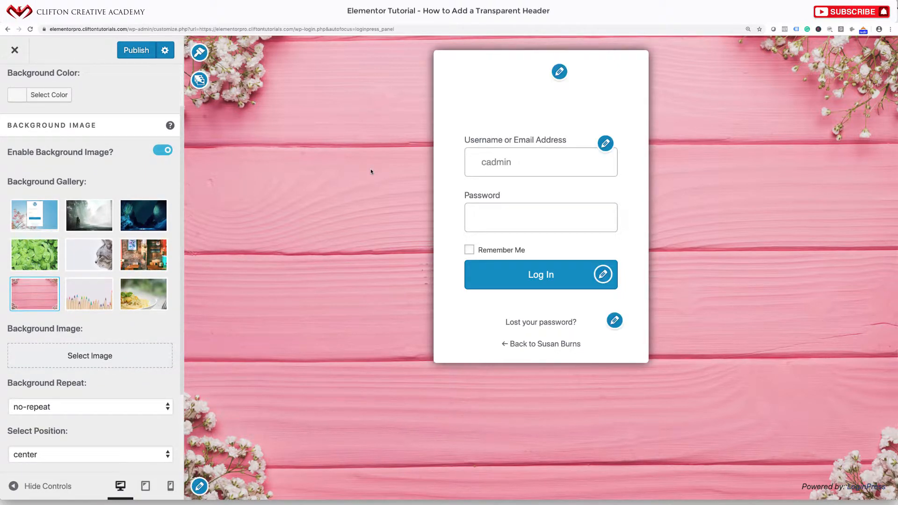
{"action": "left_click", "coordinate": [150, 206]}
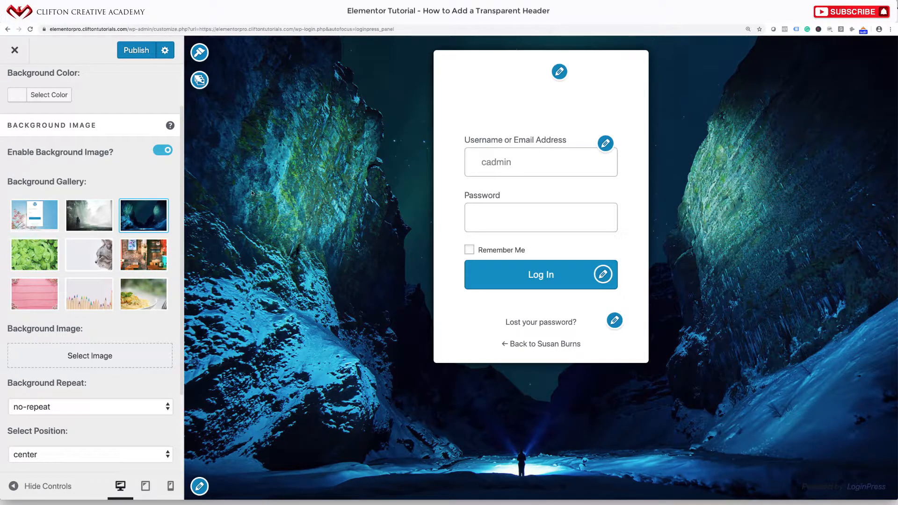
{"action": "scroll", "coordinate": [119, 248], "scroll_direction": "down", "scroll_amount": 1}
{"action": "scroll", "coordinate": [119, 248], "scroll_direction": "up", "scroll_amount": 3}
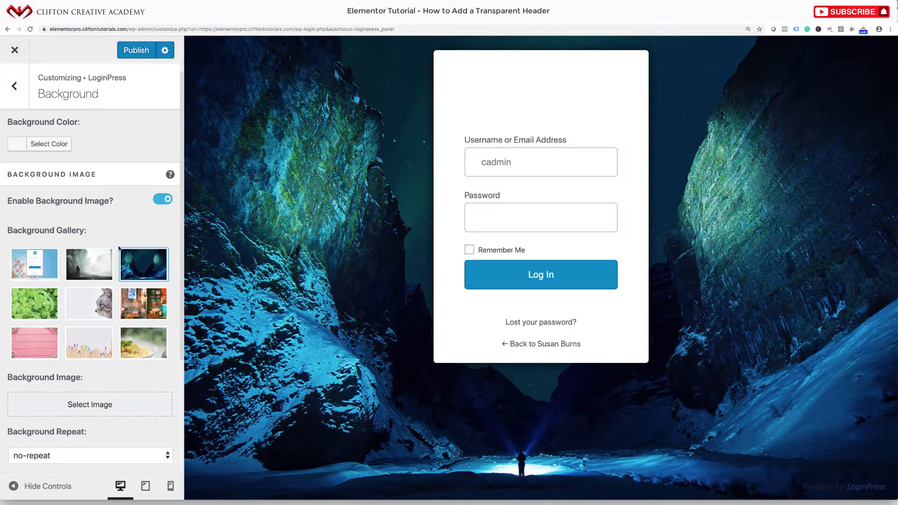
{"action": "scroll", "coordinate": [120, 248], "scroll_direction": "down", "scroll_amount": 2}
Choose the stretching-woman photo pic20 from the Media Library as the background image
{"action": "left_click", "coordinate": [94, 353]}
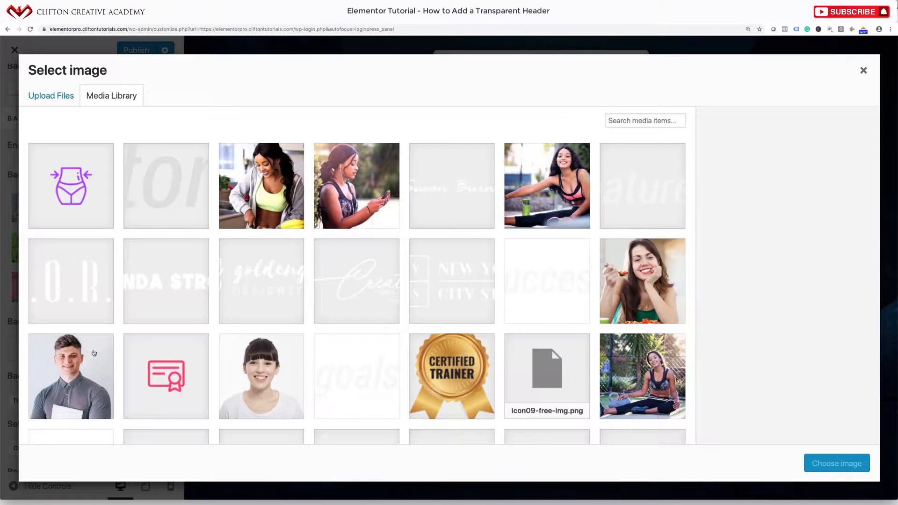
{"action": "left_click", "coordinate": [375, 179]}
{"action": "left_click", "coordinate": [586, 171]}
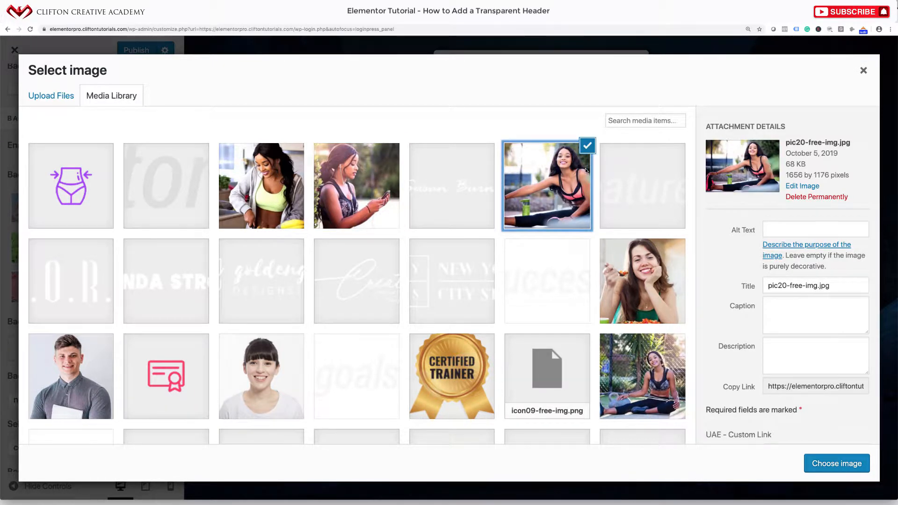
{"action": "left_click", "coordinate": [823, 460]}
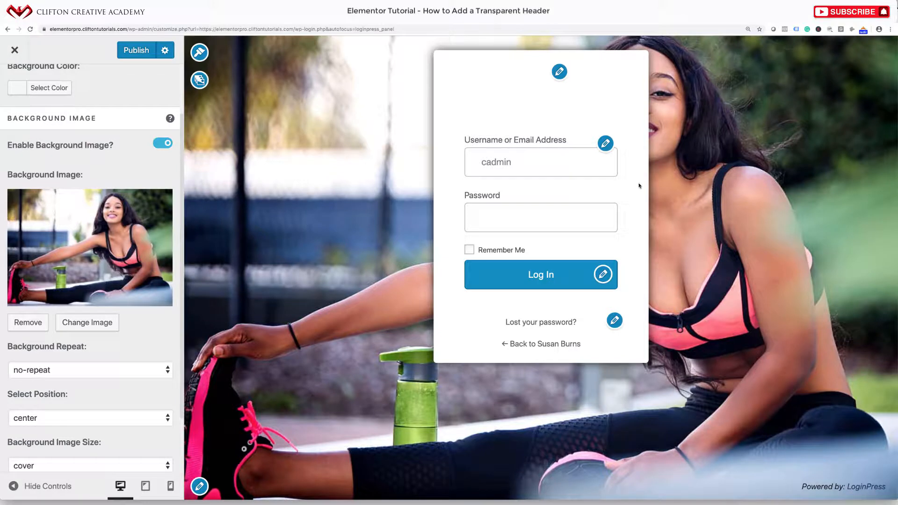
Toggle the background video option and go back to the LoginPress sections list
{"action": "scroll", "coordinate": [115, 359], "scroll_direction": "down", "scroll_amount": 3}
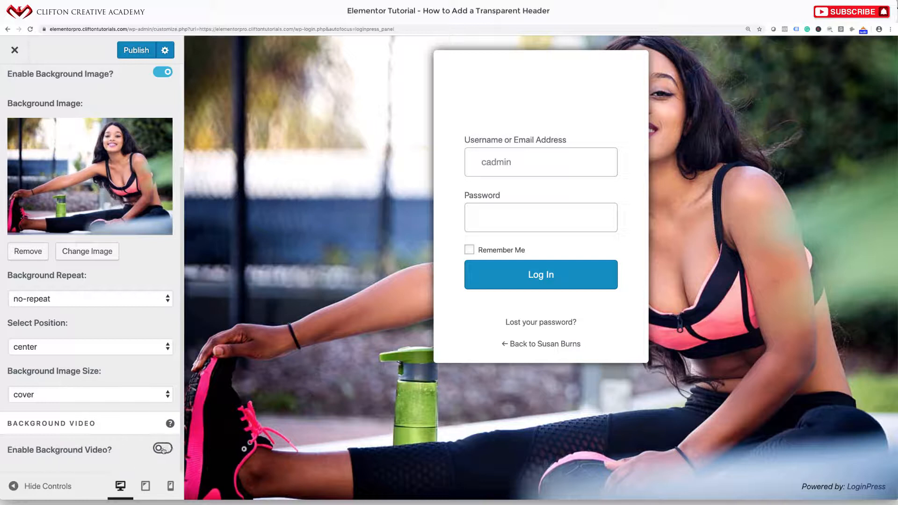
{"action": "left_click", "coordinate": [164, 448]}
{"action": "scroll", "coordinate": [137, 447], "scroll_direction": "down", "scroll_amount": 2}
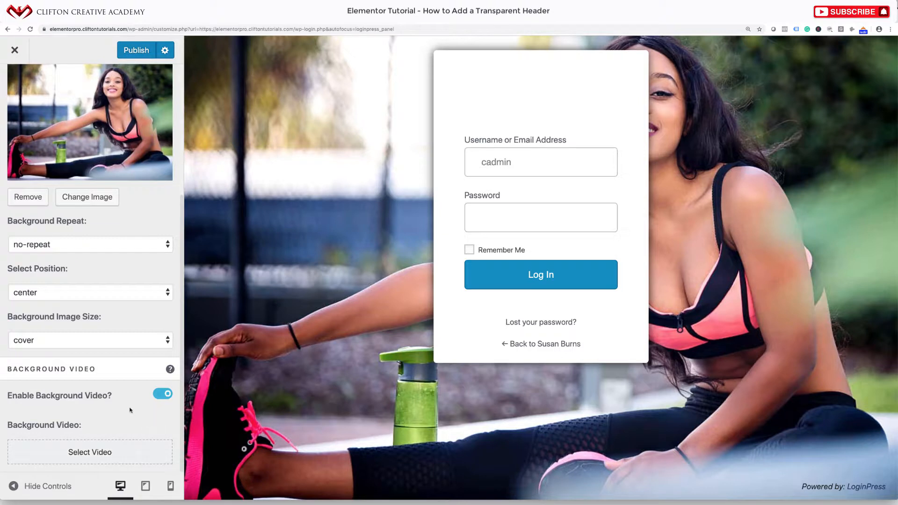
{"action": "scroll", "coordinate": [159, 397], "scroll_direction": "up", "scroll_amount": 2}
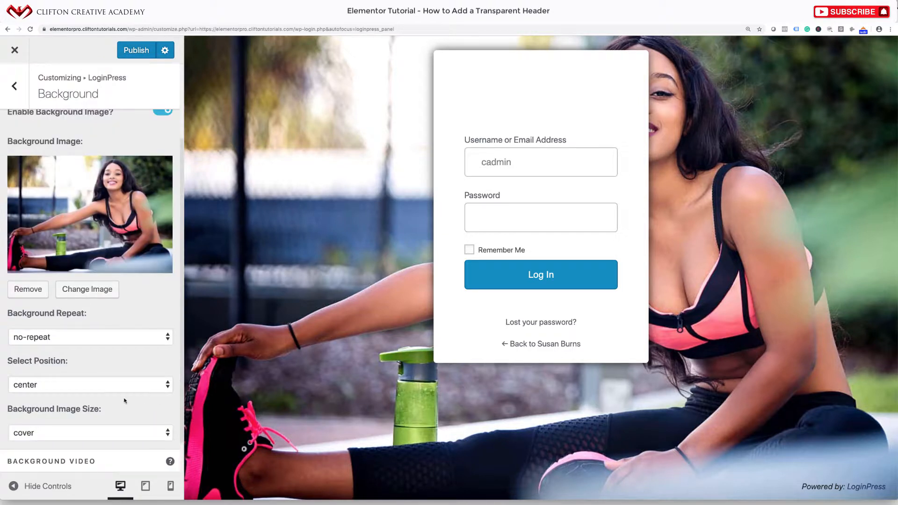
{"action": "scroll", "coordinate": [126, 401], "scroll_direction": "up", "scroll_amount": 2}
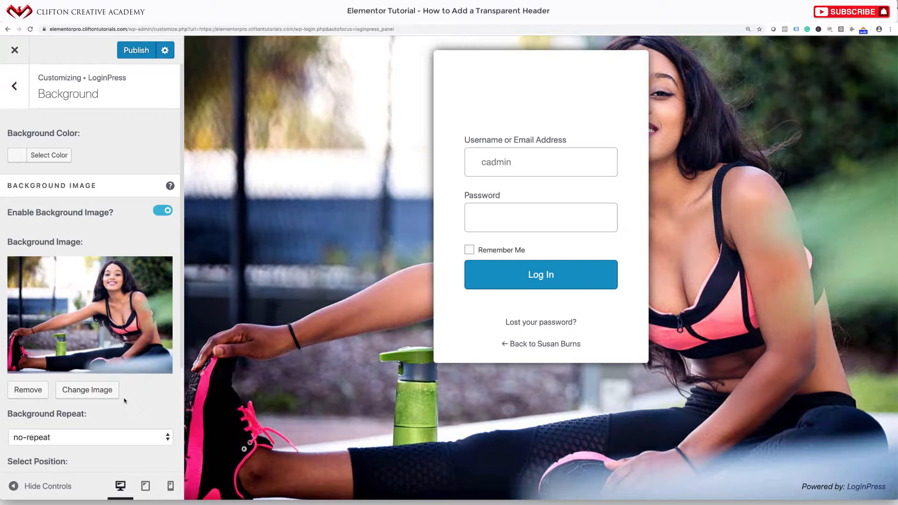
{"action": "left_click", "coordinate": [21, 91]}
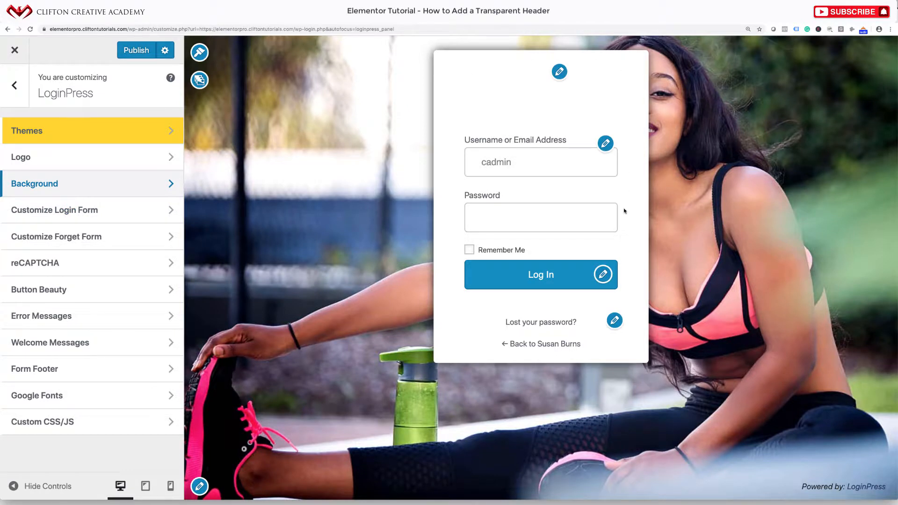
Turn on Enable Form Transparency under Customize Login Form so the photo shows through
{"action": "left_click", "coordinate": [60, 214]}
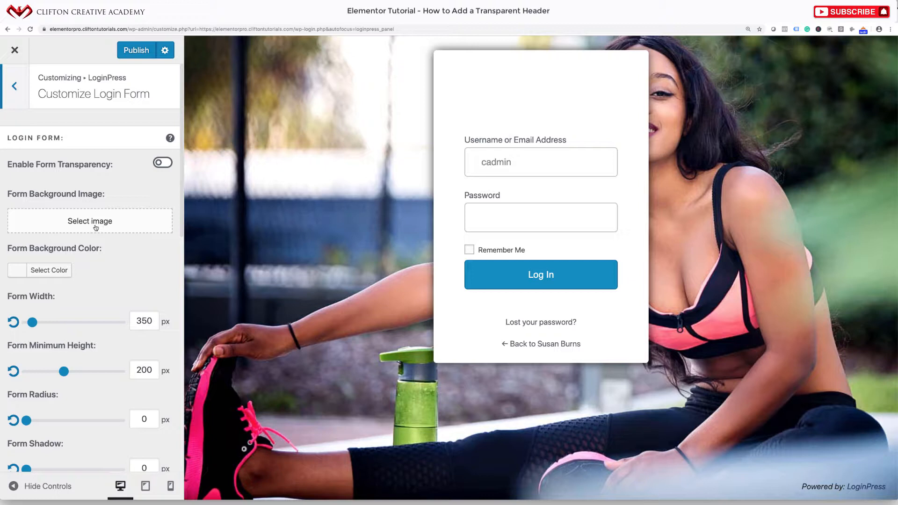
{"action": "left_click", "coordinate": [158, 163]}
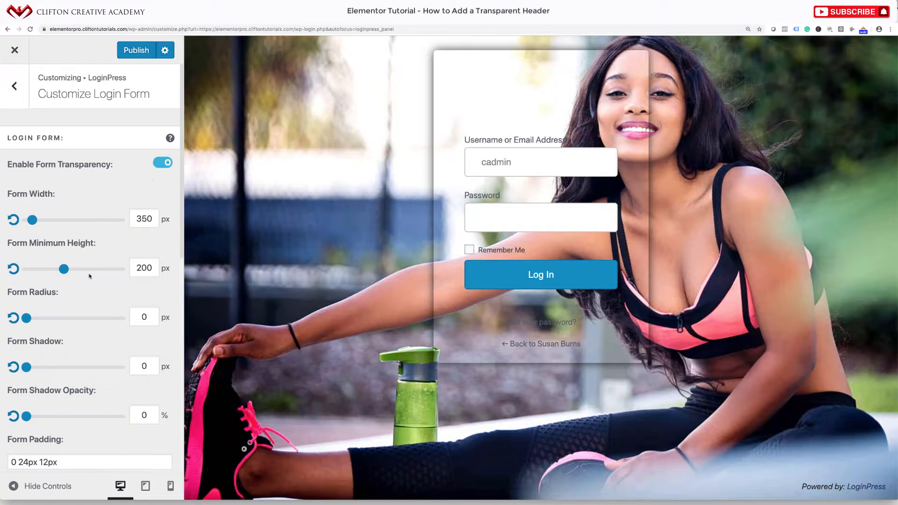
{"action": "scroll", "coordinate": [154, 177], "scroll_direction": "down", "scroll_amount": 2}
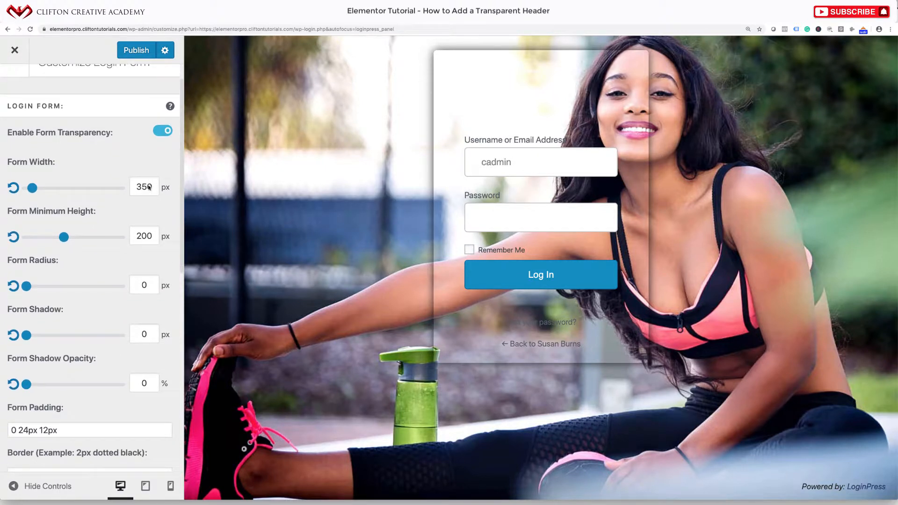
Widen the login form to 488 px, keep Form Shadow at 0 px and raise Shadow Opacity to 100%
{"action": "left_click_drag", "start_coordinate": [40, 187], "coordinate": [59, 188]}
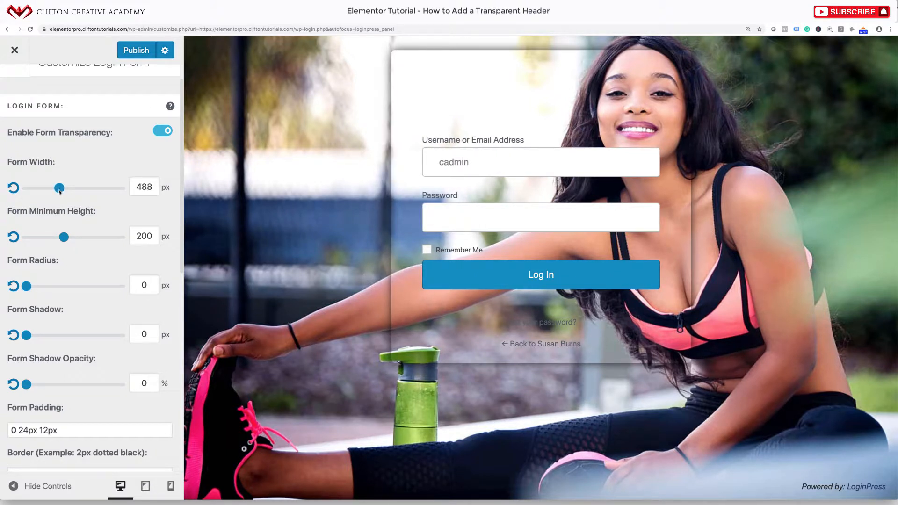
{"action": "scroll", "coordinate": [78, 258], "scroll_direction": "down", "scroll_amount": 3}
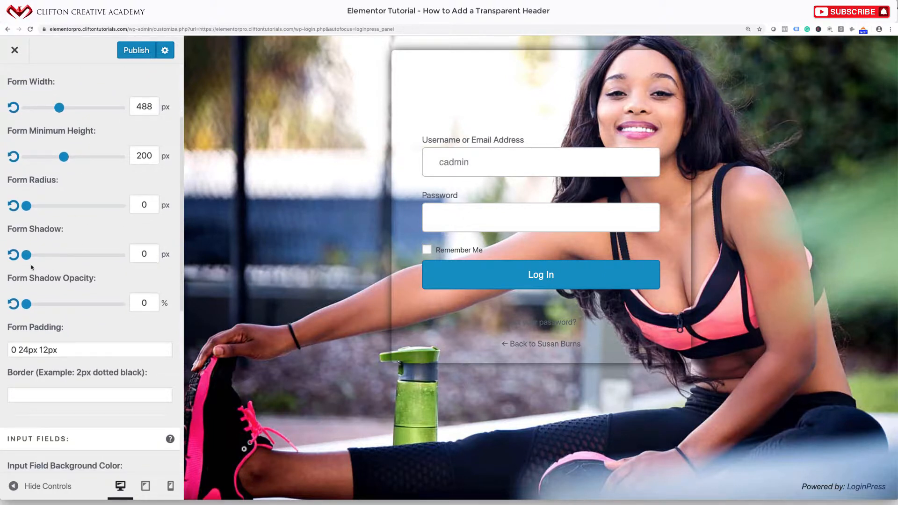
{"action": "mouse_move", "coordinate": [29, 257]}
{"action": "left_mouse_down"}
{"action": "mouse_move", "coordinate": [39, 257]}
{"action": "mouse_move", "coordinate": [26, 257]}
{"action": "left_mouse_up"}
{"action": "double_click", "coordinate": [141, 254]}
{"action": "left_click_drag", "start_coordinate": [26, 305], "coordinate": [132, 311]}
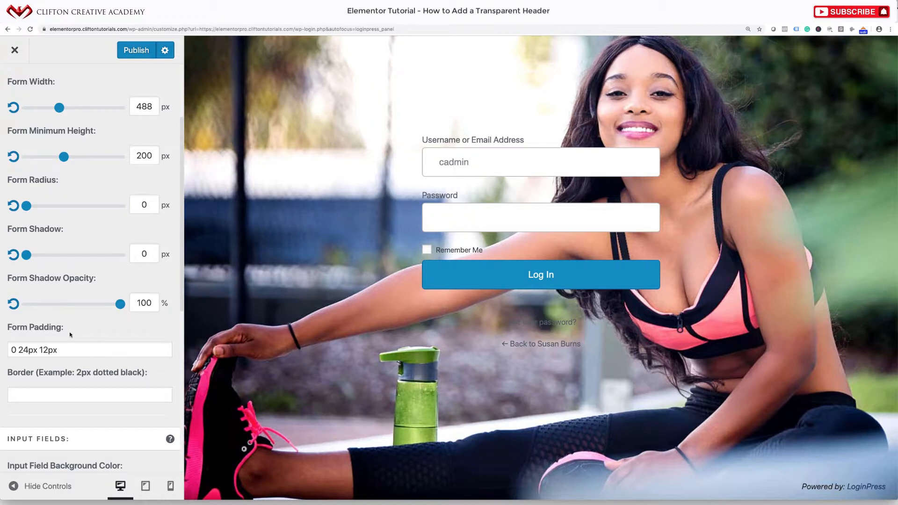
{"action": "scroll", "coordinate": [70, 334], "scroll_direction": "down", "scroll_amount": 5}
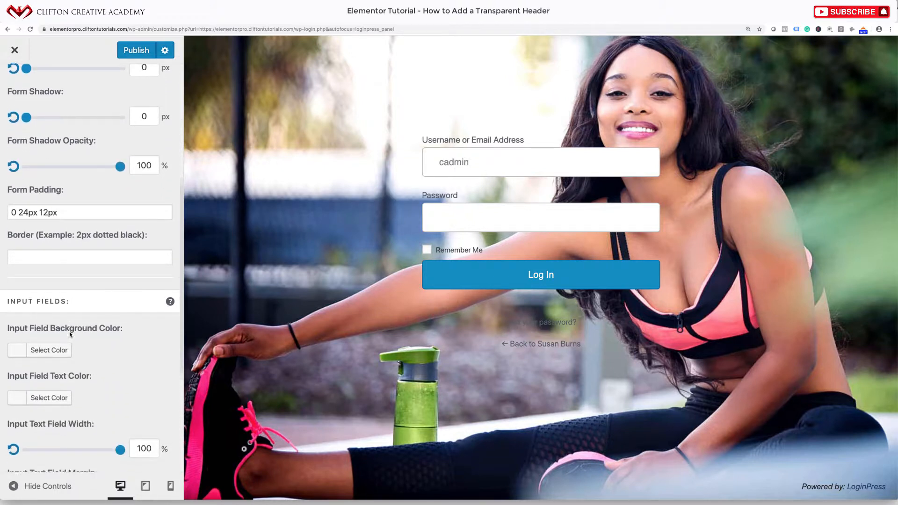
{"action": "scroll", "coordinate": [70, 334], "scroll_direction": "down", "scroll_amount": 2}
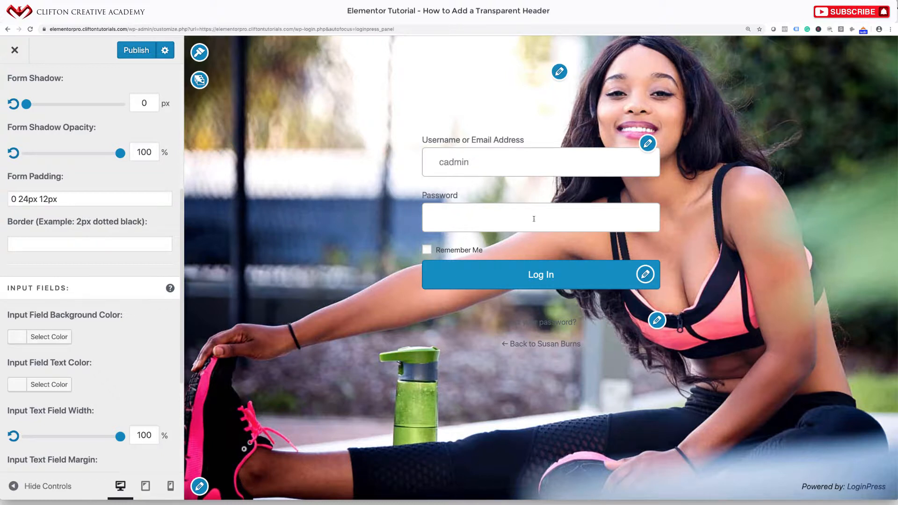
Try dark purple and red input field backgrounds, then set Input Field Background Color to white #ffffff
{"action": "left_click", "coordinate": [504, 174]}
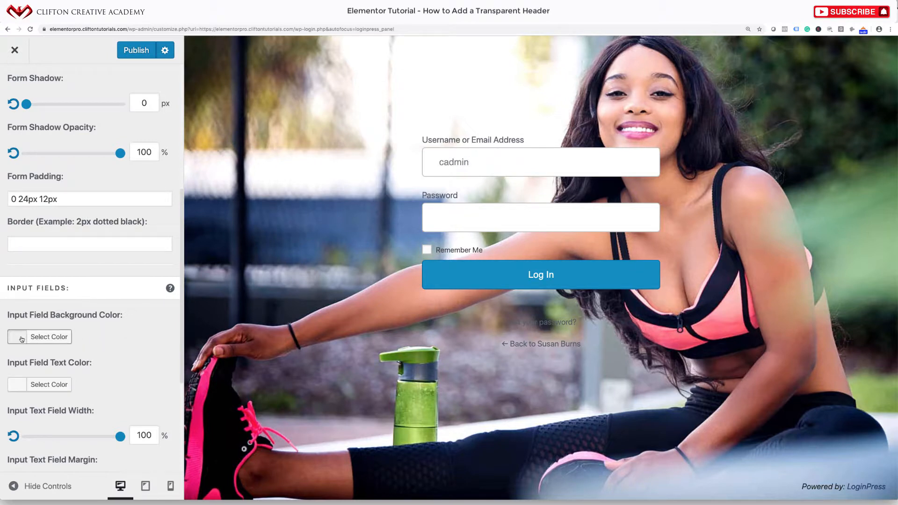
{"action": "left_click", "coordinate": [46, 337]}
{"action": "scroll", "coordinate": [96, 428], "scroll_direction": "down", "scroll_amount": 4}
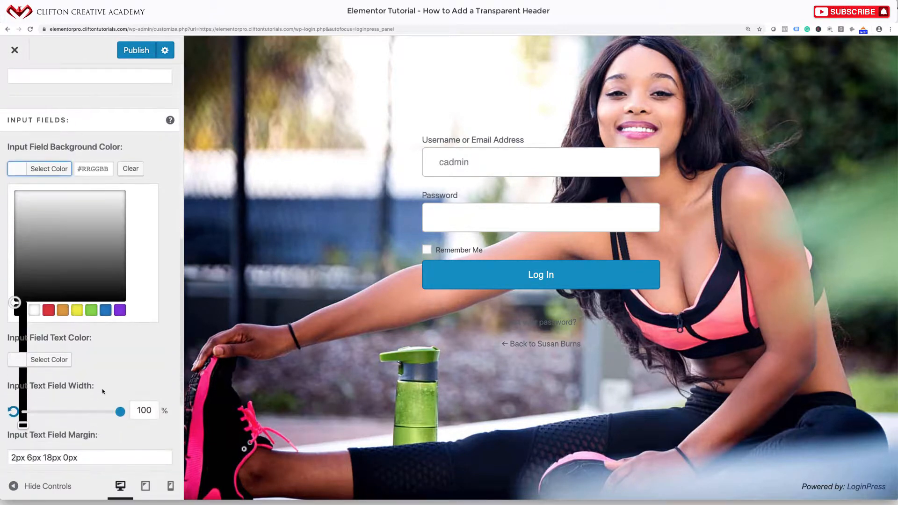
{"action": "left_click", "coordinate": [120, 309]}
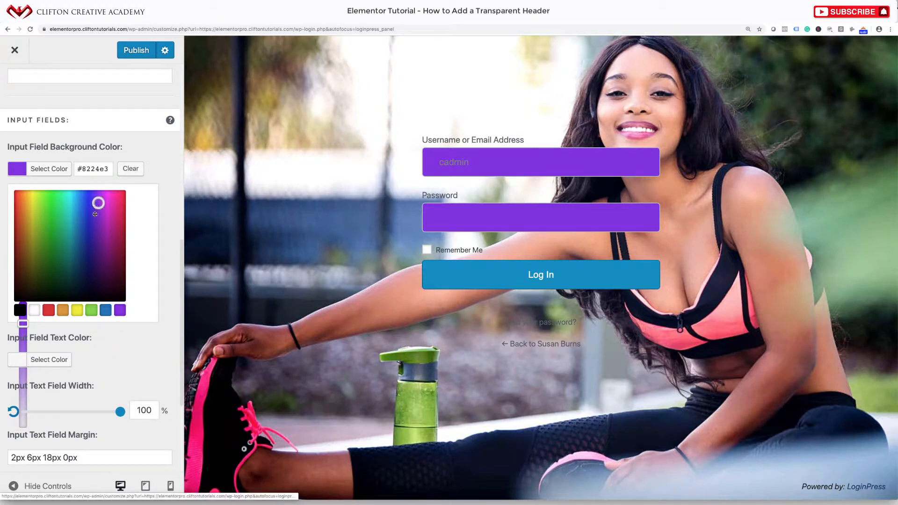
{"action": "left_click_drag", "start_coordinate": [94, 208], "coordinate": [97, 231]}
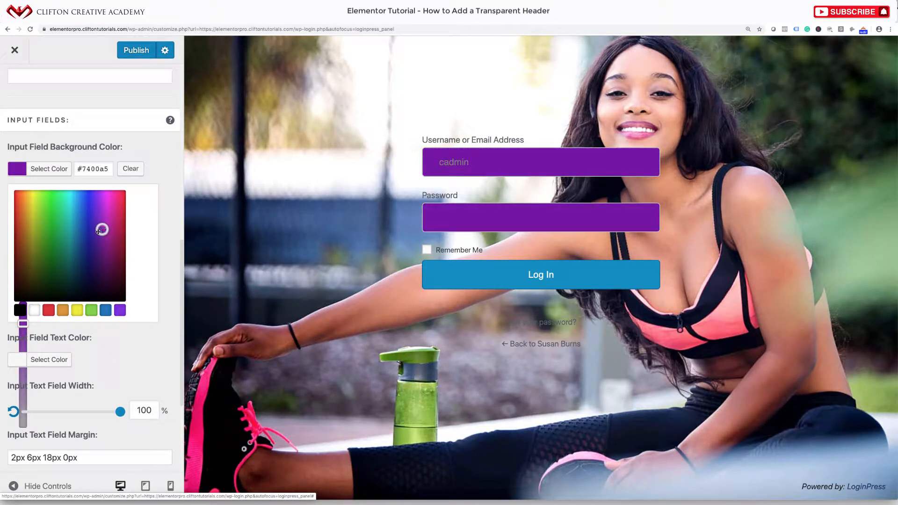
{"action": "left_click_drag", "start_coordinate": [22, 205], "coordinate": [15, 251]}
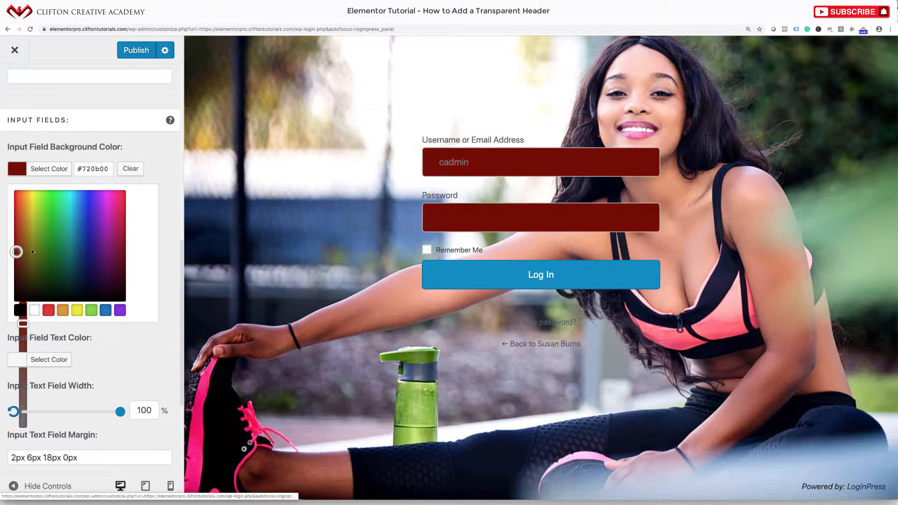
{"action": "left_click_drag", "start_coordinate": [122, 256], "coordinate": [117, 228]}
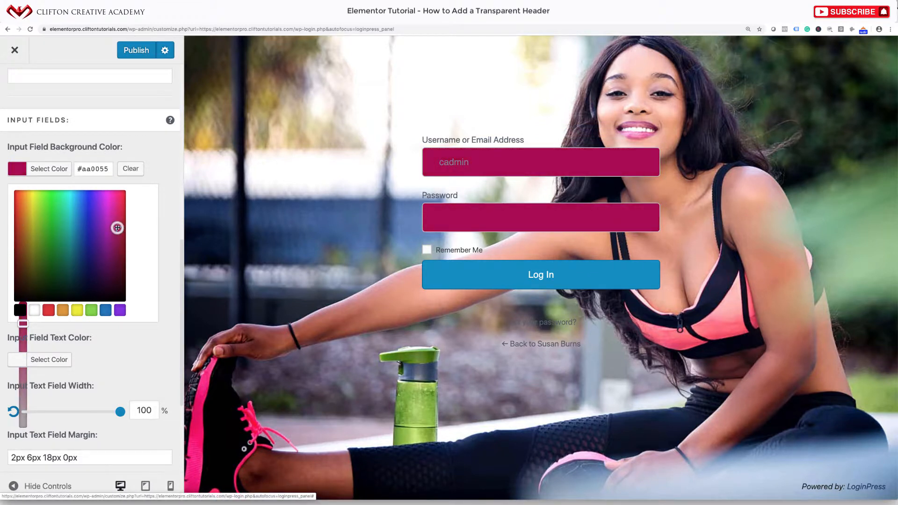
{"action": "left_click", "coordinate": [35, 310]}
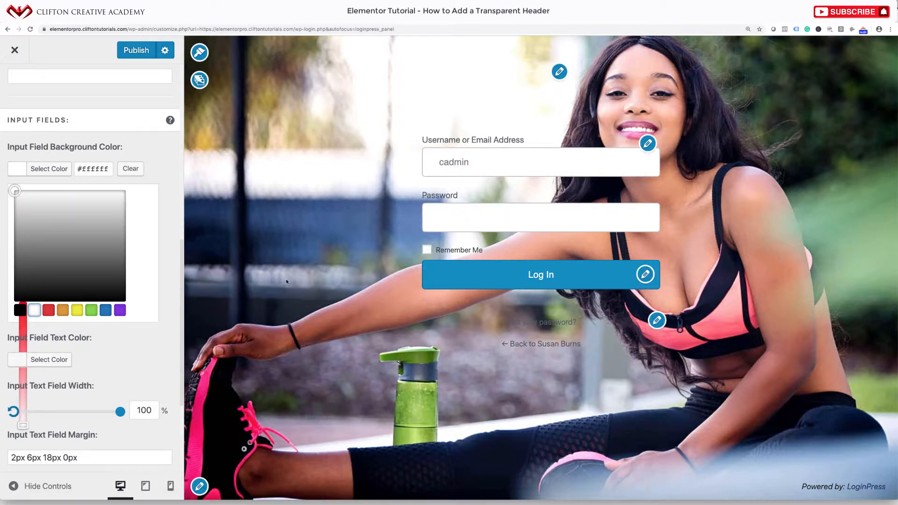
{"action": "left_click", "coordinate": [145, 336]}
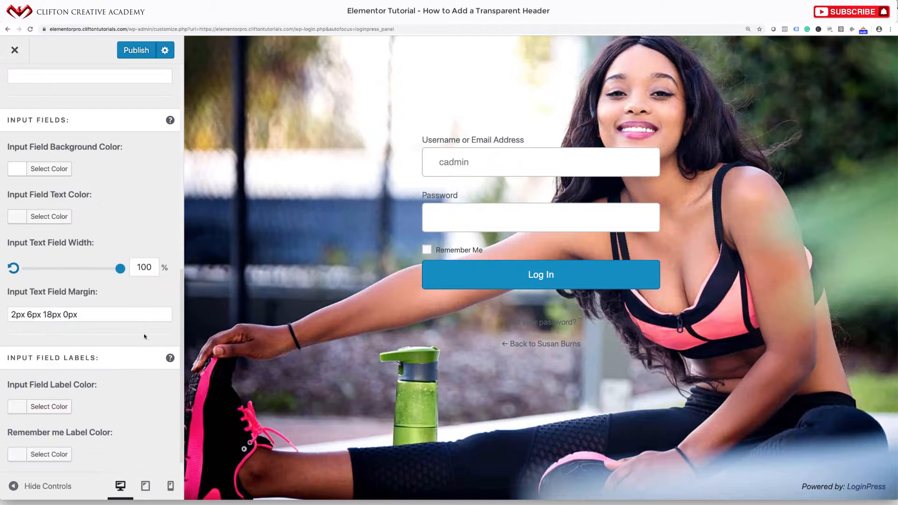
Switch off Enable Form Transparency on the login form
{"action": "scroll", "coordinate": [139, 349], "scroll_direction": "down", "scroll_amount": 1}
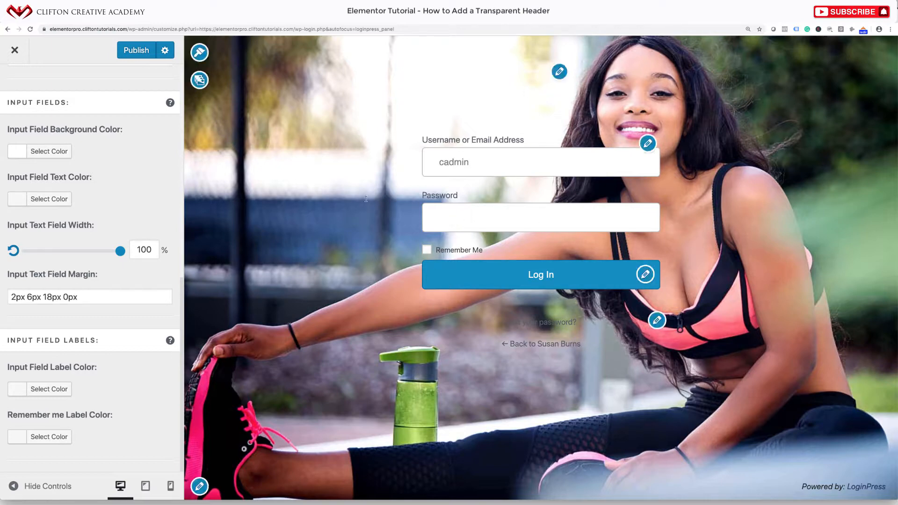
{"action": "scroll", "coordinate": [115, 246], "scroll_direction": "up", "scroll_amount": 1}
{"action": "scroll", "coordinate": [114, 247], "scroll_direction": "up", "scroll_amount": 5}
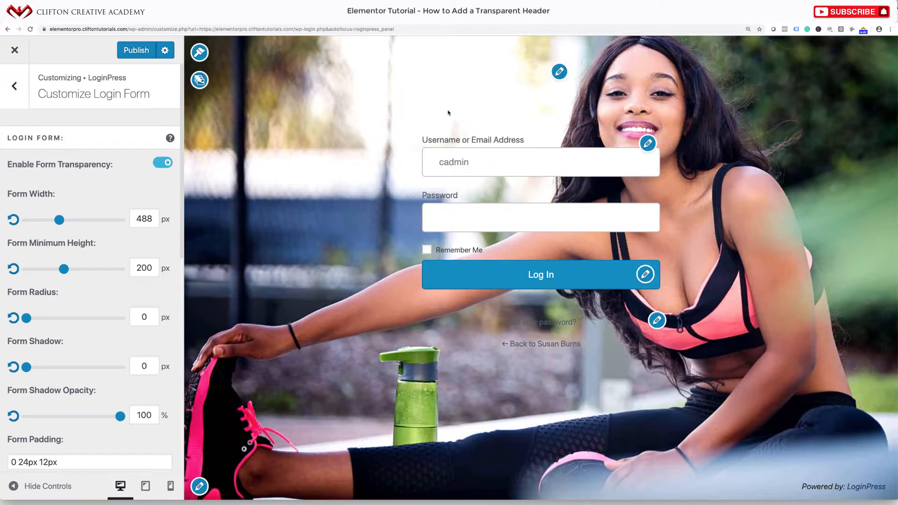
{"action": "left_click", "coordinate": [158, 165]}
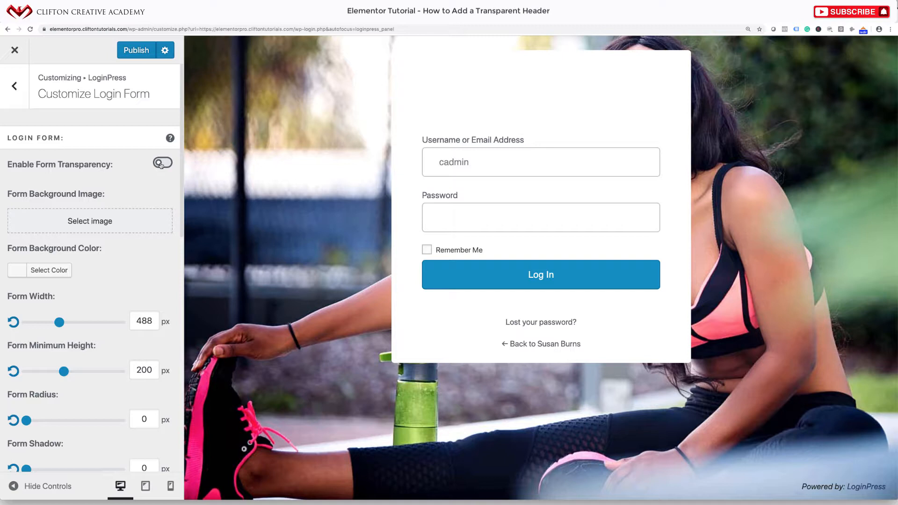
Set the Form Background Color to dark purple #40128e
{"action": "left_click", "coordinate": [20, 275]}
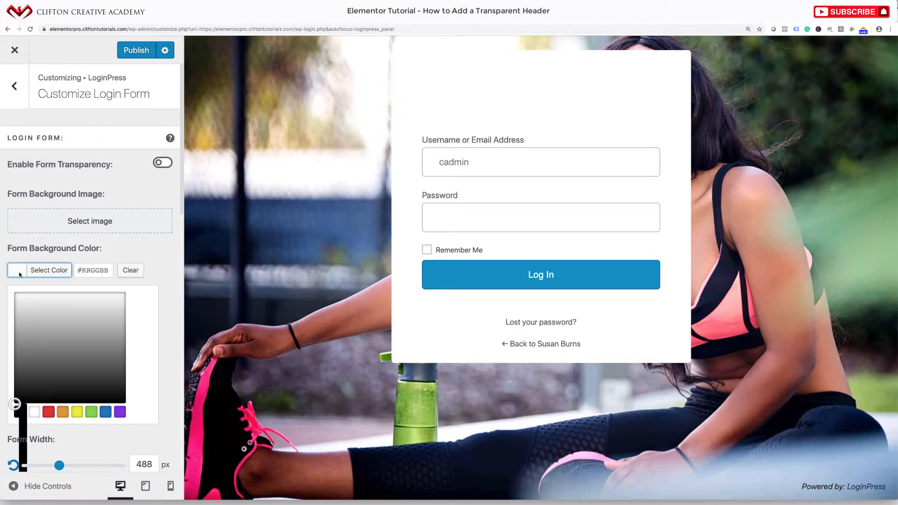
{"action": "left_click", "coordinate": [119, 413]}
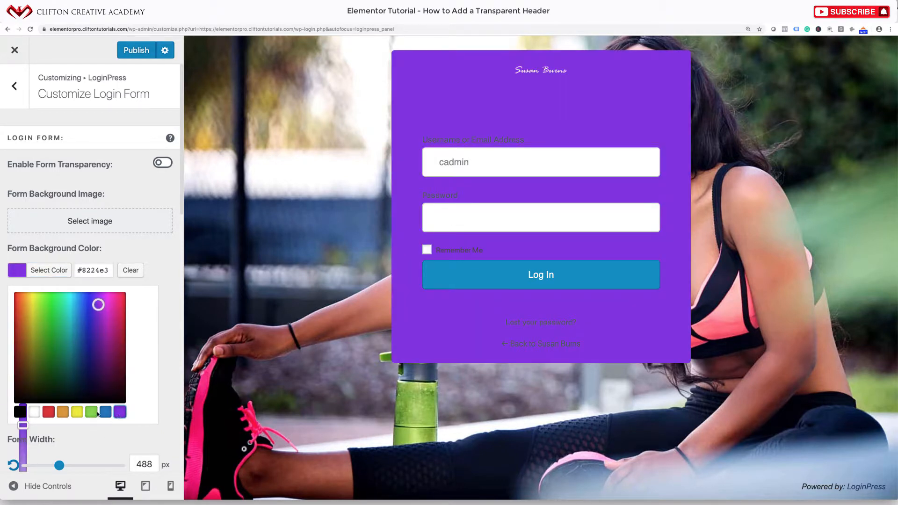
{"action": "left_click_drag", "start_coordinate": [98, 304], "coordinate": [97, 341]}
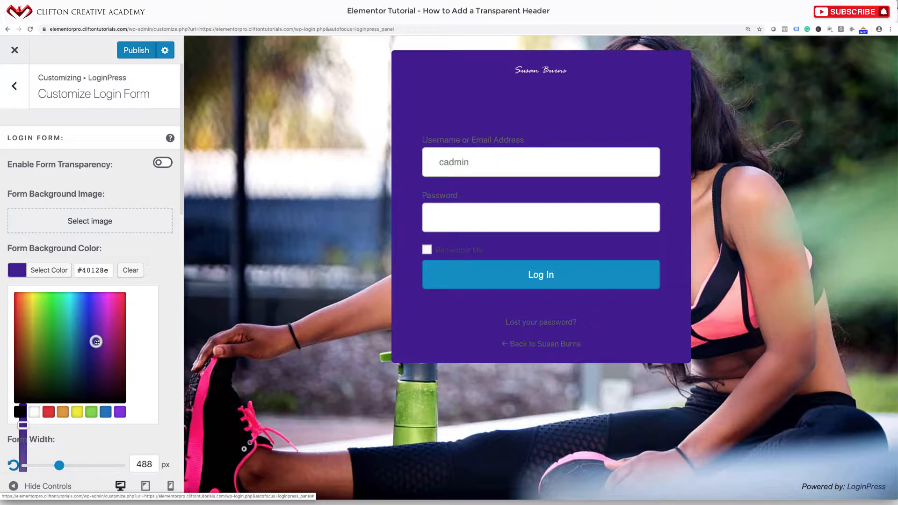
{"action": "left_click", "coordinate": [155, 247]}
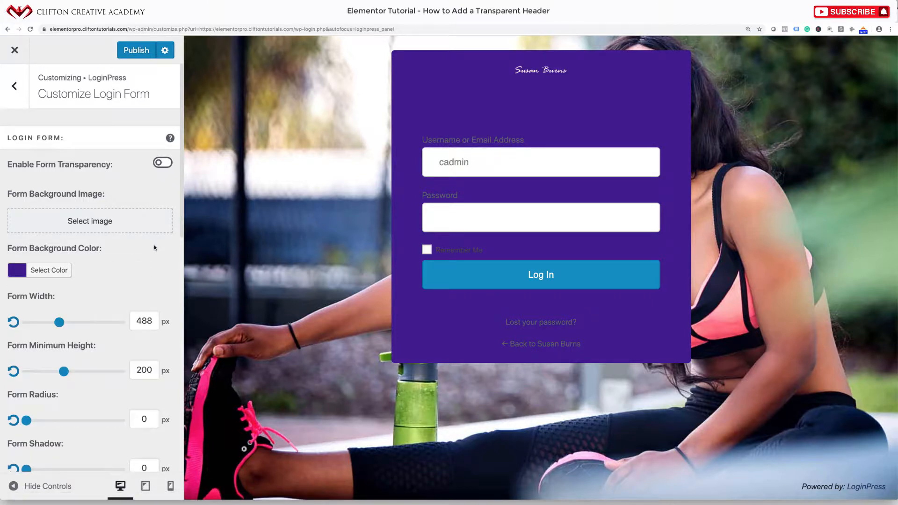
Set Form Width to 320 px and Form Minimum Height to 207 px
{"action": "scroll", "coordinate": [144, 265], "scroll_direction": "down", "scroll_amount": 3}
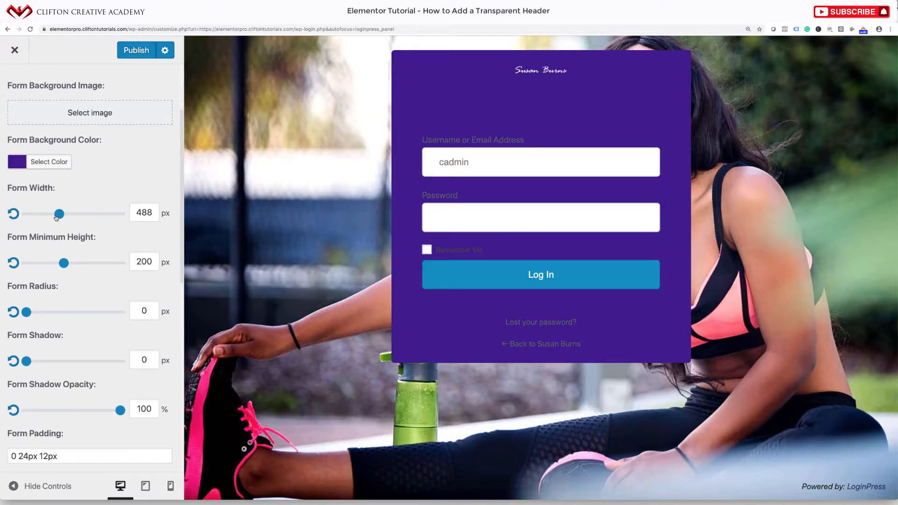
{"action": "left_click_drag", "start_coordinate": [57, 215], "coordinate": [22, 216]}
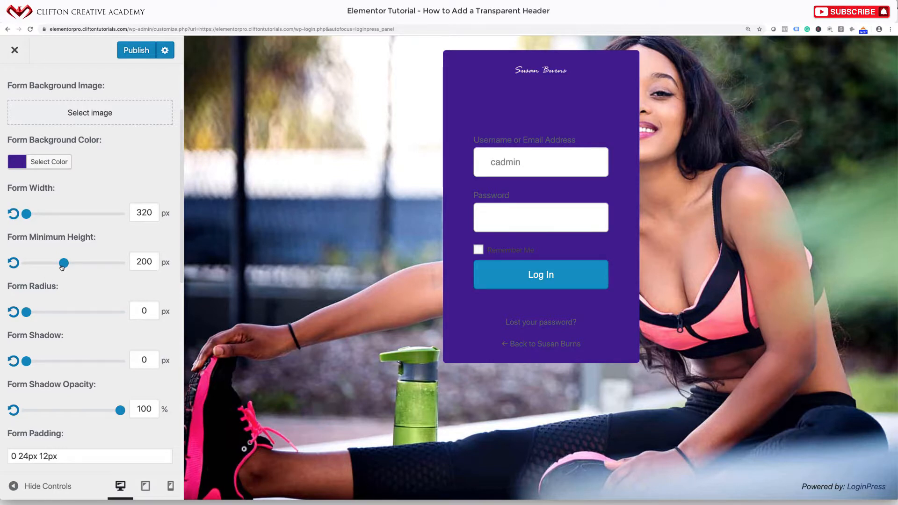
{"action": "mouse_move", "coordinate": [62, 267]}
{"action": "left_mouse_down"}
{"action": "mouse_move", "coordinate": [51, 267]}
{"action": "mouse_move", "coordinate": [66, 267]}
{"action": "left_mouse_up"}
{"action": "scroll", "coordinate": [74, 318], "scroll_direction": "down", "scroll_amount": 3}
{"action": "scroll", "coordinate": [72, 323], "scroll_direction": "down", "scroll_amount": 6}
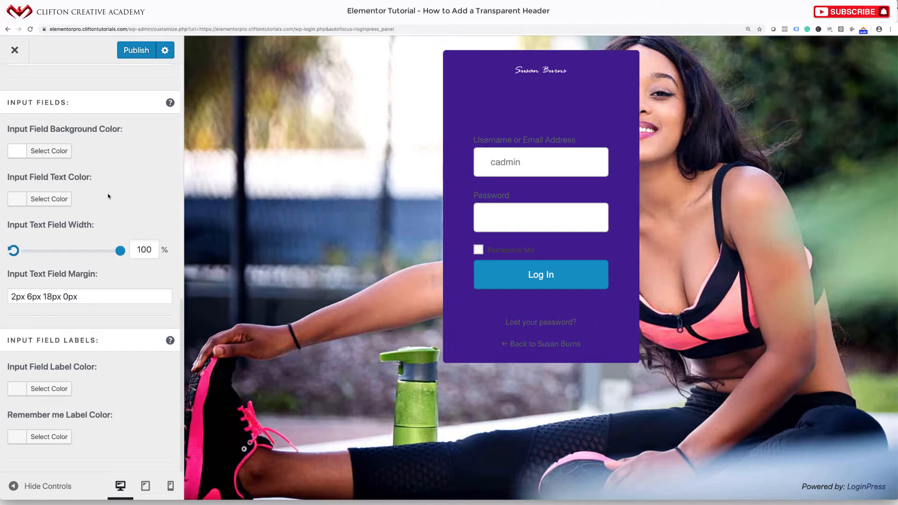
Set Input Field Label Color to white #ffffff
{"action": "left_click", "coordinate": [23, 388]}
{"action": "scroll", "coordinate": [26, 385], "scroll_direction": "down", "scroll_amount": 4}
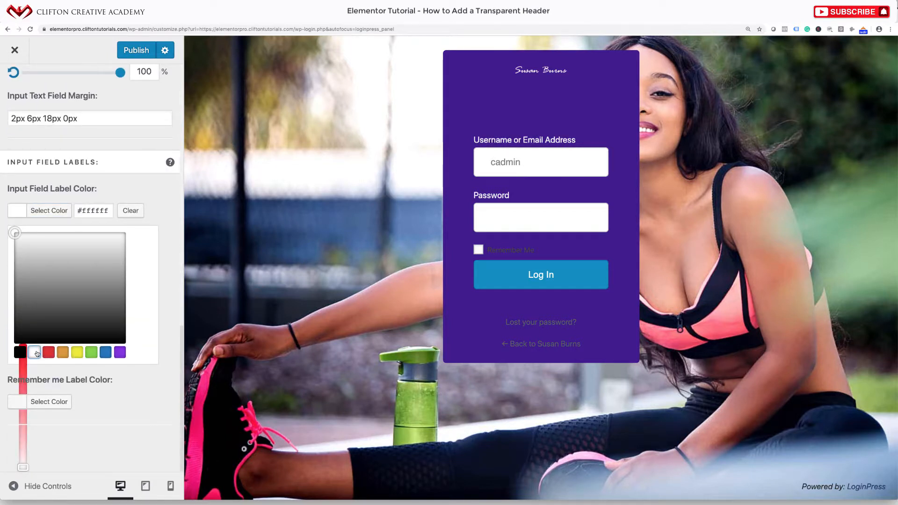
{"action": "left_click", "coordinate": [172, 297]}
{"action": "scroll", "coordinate": [114, 426], "scroll_direction": "down", "scroll_amount": 1}
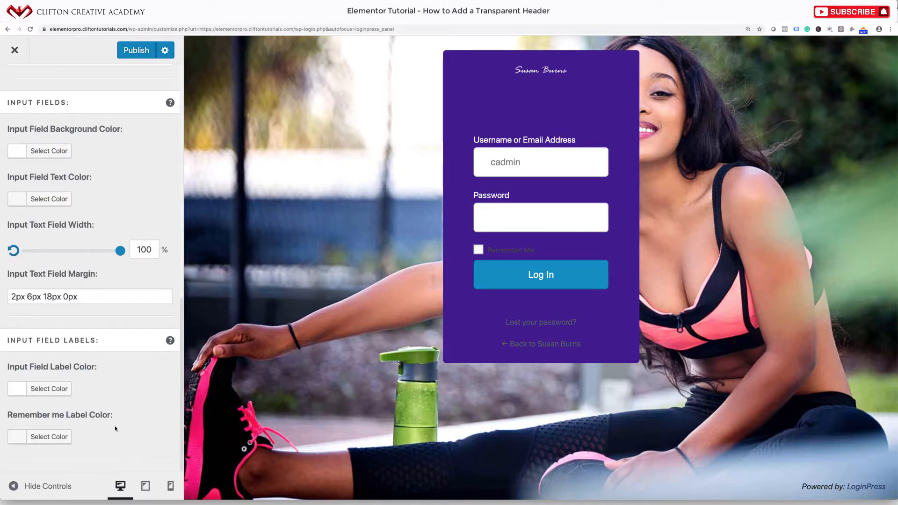
Set Remember me Label Color to white #ffffff as well
{"action": "left_click", "coordinate": [21, 438]}
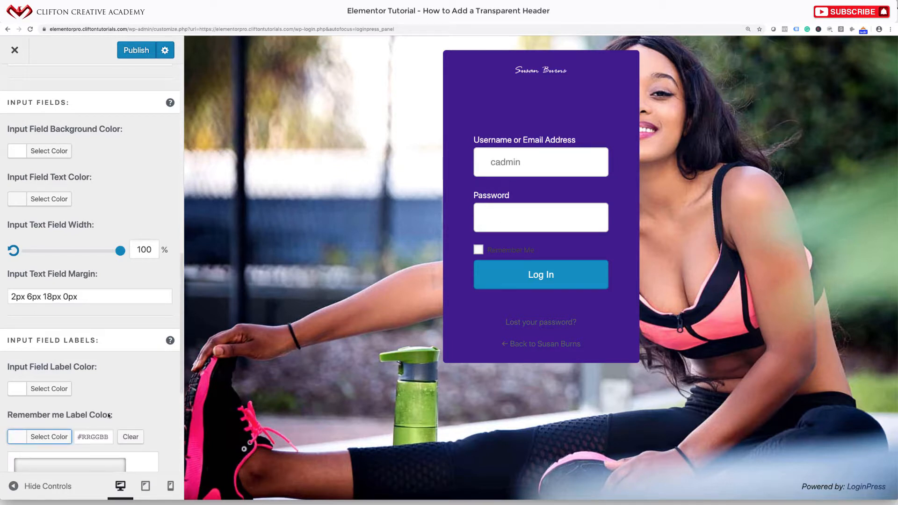
{"action": "scroll", "coordinate": [21, 434], "scroll_direction": "down", "scroll_amount": 5}
{"action": "left_click", "coordinate": [34, 352]}
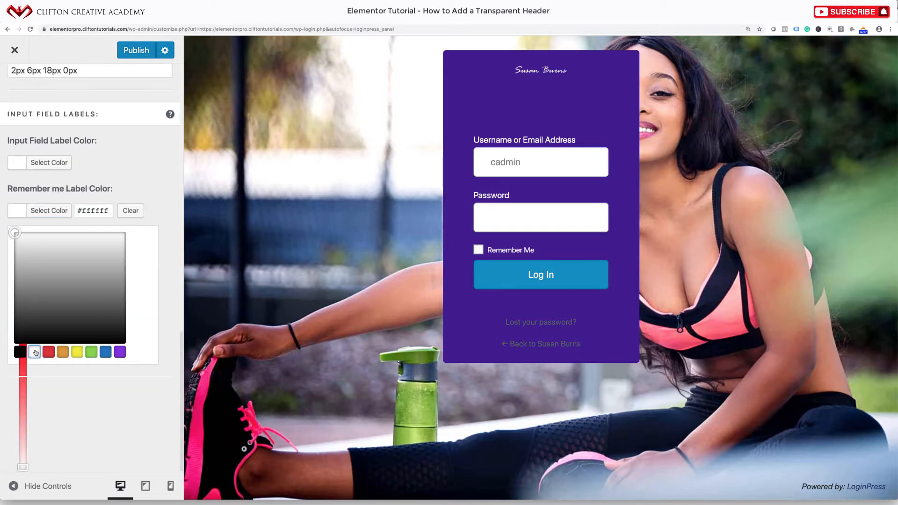
{"action": "left_click", "coordinate": [174, 261]}
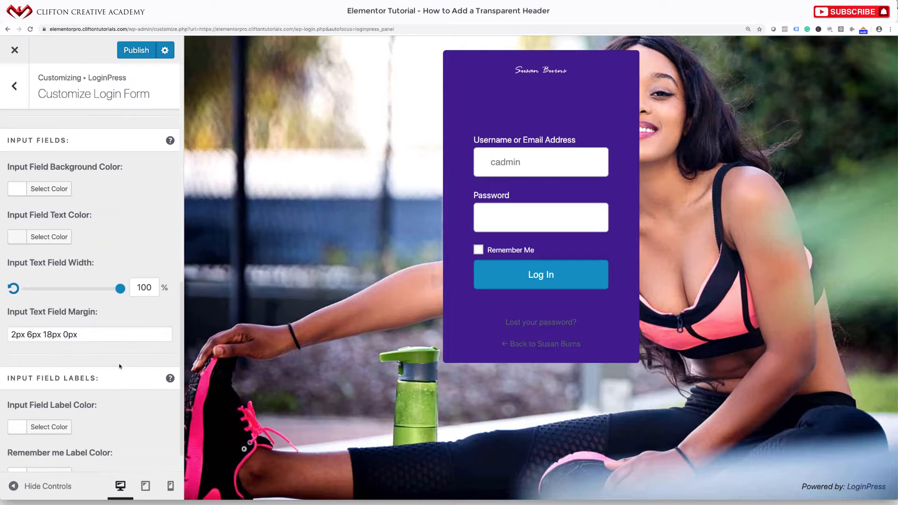
{"action": "scroll", "coordinate": [117, 378], "scroll_direction": "down", "scroll_amount": 1}
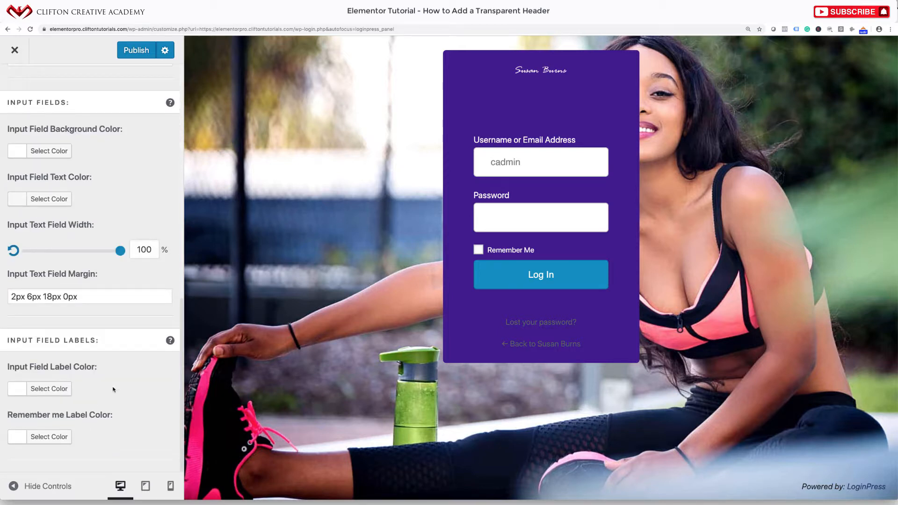
{"action": "scroll", "coordinate": [113, 389], "scroll_direction": "up", "scroll_amount": 4}
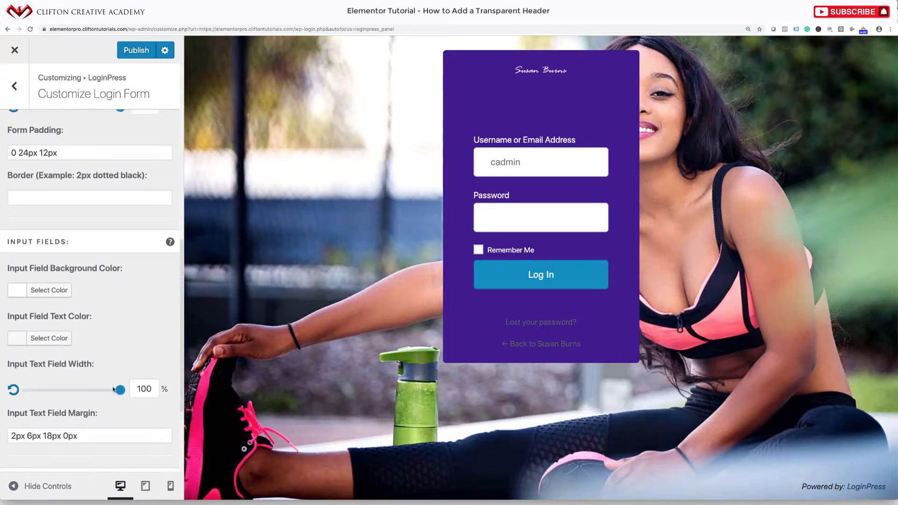
{"action": "scroll", "coordinate": [114, 389], "scroll_direction": "up", "scroll_amount": 7}
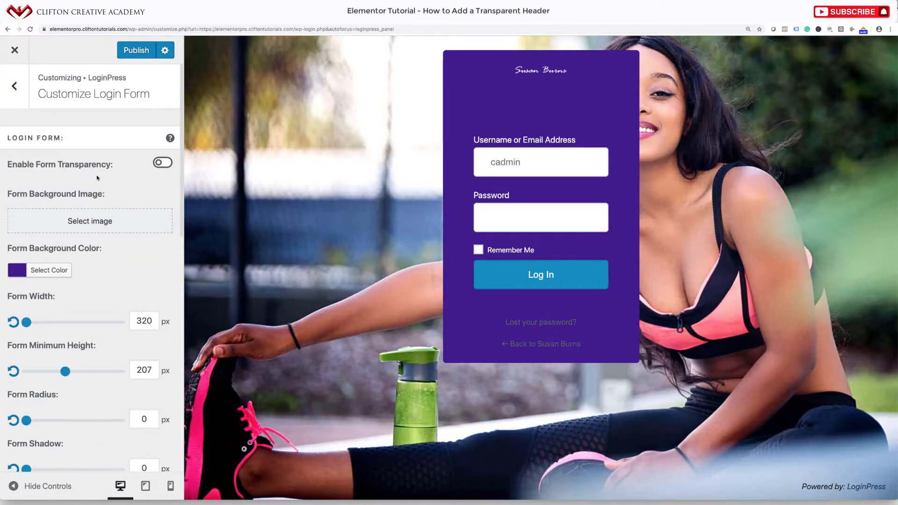
In the Logo section, set Logo Width to 163 px and Logo Height to 38 px
{"action": "left_click", "coordinate": [17, 93]}
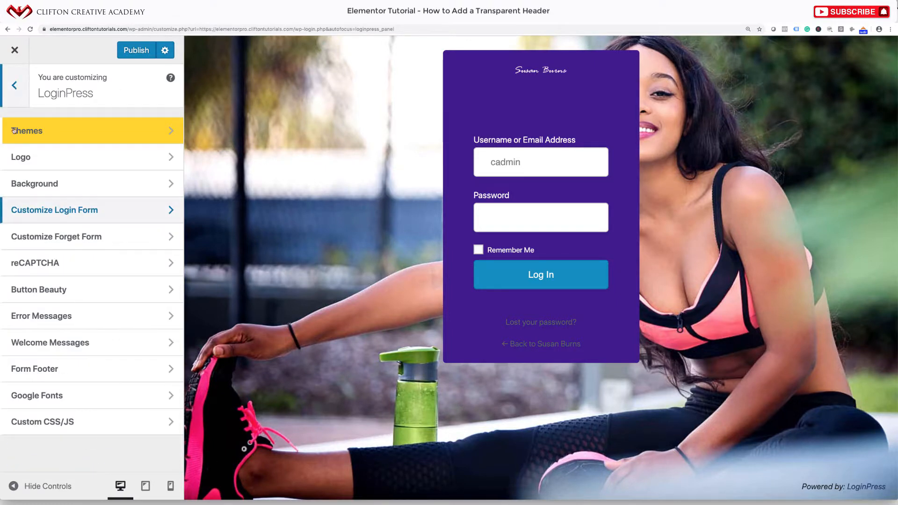
{"action": "left_click", "coordinate": [52, 162]}
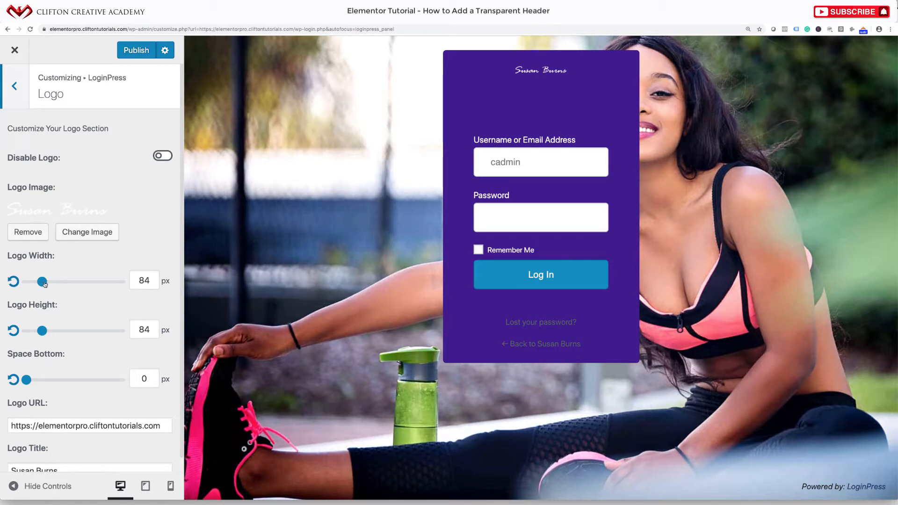
{"action": "left_click_drag", "start_coordinate": [43, 281], "coordinate": [67, 284]}
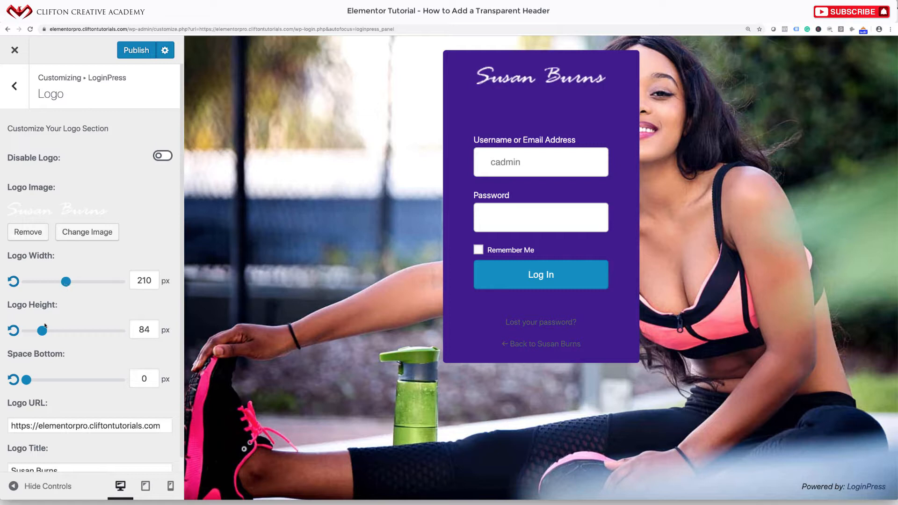
{"action": "mouse_move", "coordinate": [41, 333]}
{"action": "left_mouse_down"}
{"action": "mouse_move", "coordinate": [50, 331]}
{"action": "mouse_move", "coordinate": [33, 333]}
{"action": "left_mouse_up"}
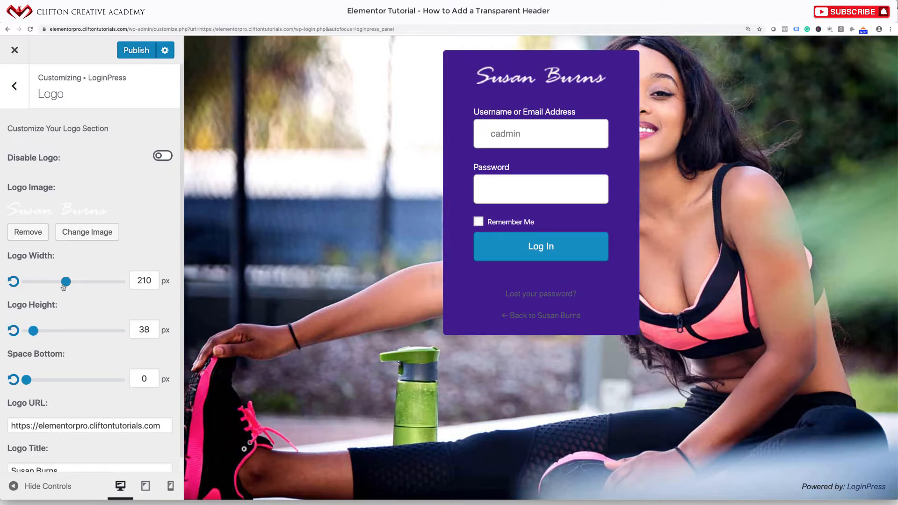
{"action": "left_click_drag", "start_coordinate": [64, 287], "coordinate": [57, 284]}
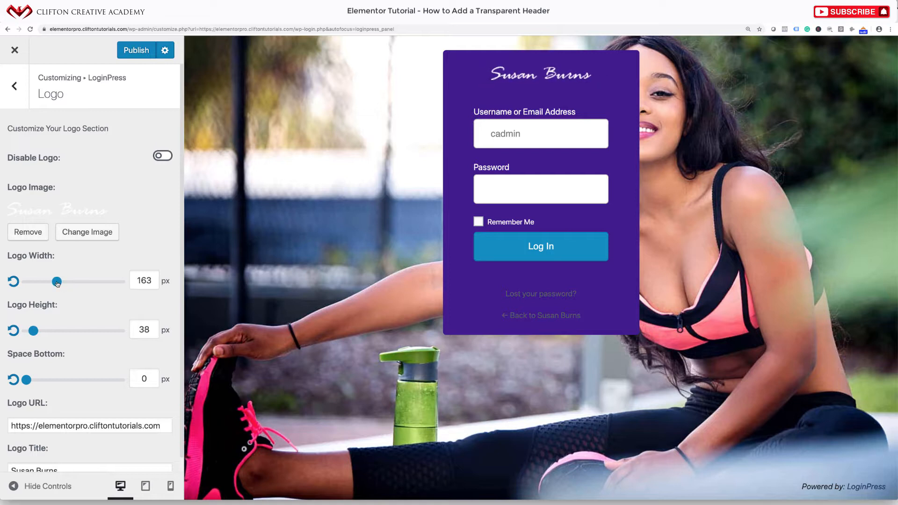
{"action": "scroll", "coordinate": [60, 365], "scroll_direction": "down", "scroll_amount": 1}
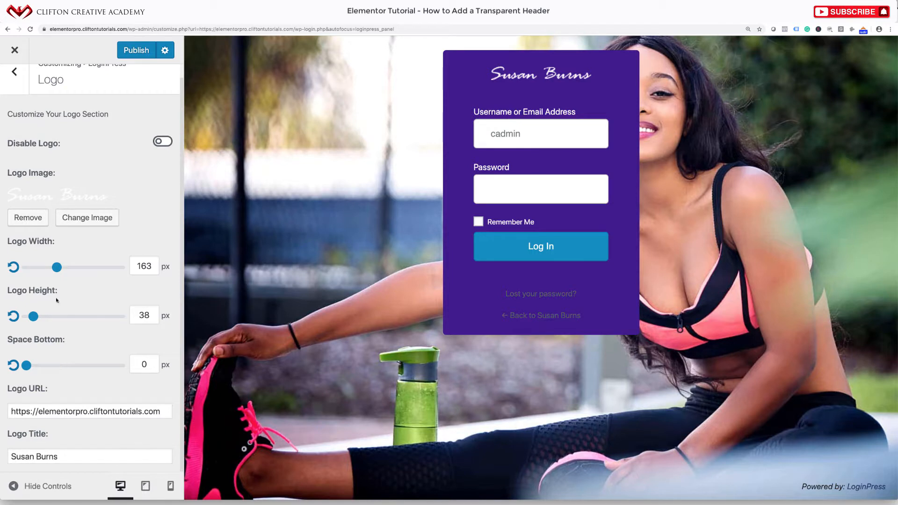
{"action": "left_click", "coordinate": [14, 73]}
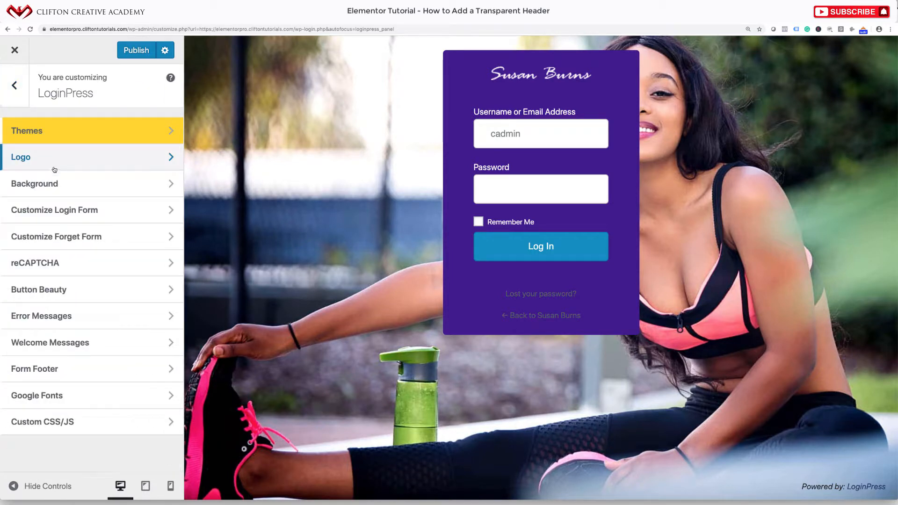
Set the Customize Forget Form background colour to dark blue #12008c
{"action": "left_click", "coordinate": [52, 237]}
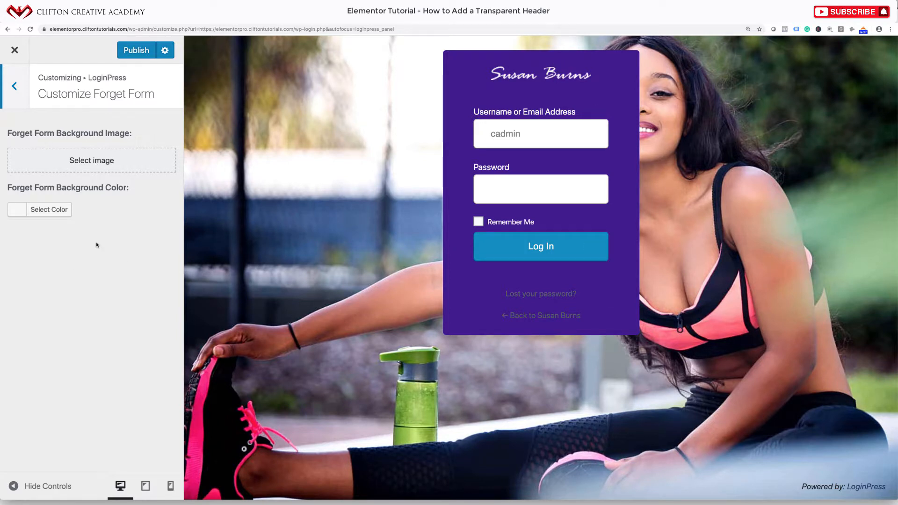
{"action": "left_click", "coordinate": [24, 210]}
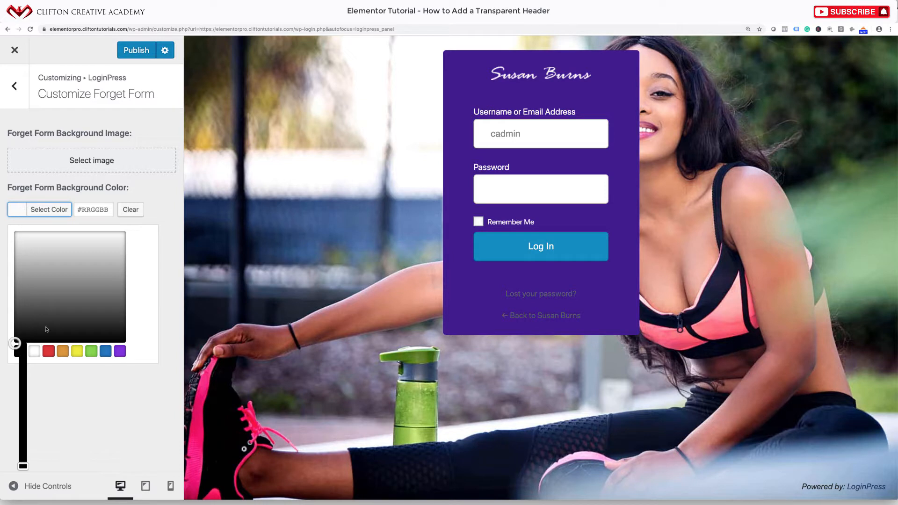
{"action": "left_click", "coordinate": [117, 355]}
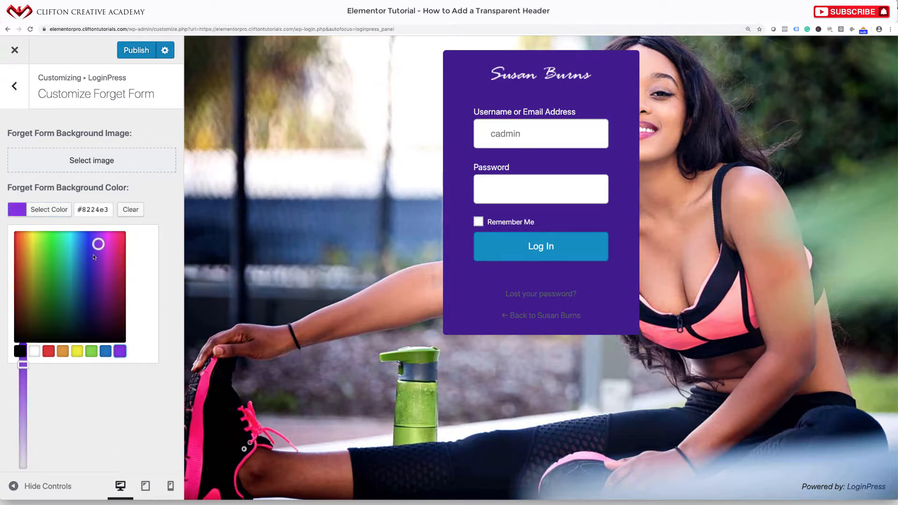
{"action": "mouse_move", "coordinate": [97, 295]}
{"action": "left_mouse_down"}
{"action": "mouse_move", "coordinate": [98, 307]}
{"action": "mouse_move", "coordinate": [92, 281]}
{"action": "mouse_move", "coordinate": [94, 309]}
{"action": "mouse_move", "coordinate": [91, 270]}
{"action": "mouse_move", "coordinate": [91, 281]}
{"action": "left_mouse_up"}
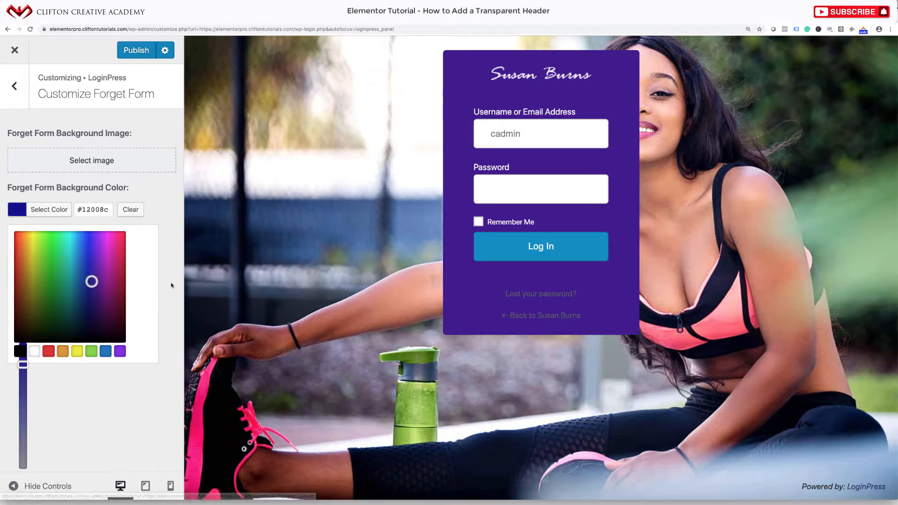
{"action": "left_click", "coordinate": [171, 285]}
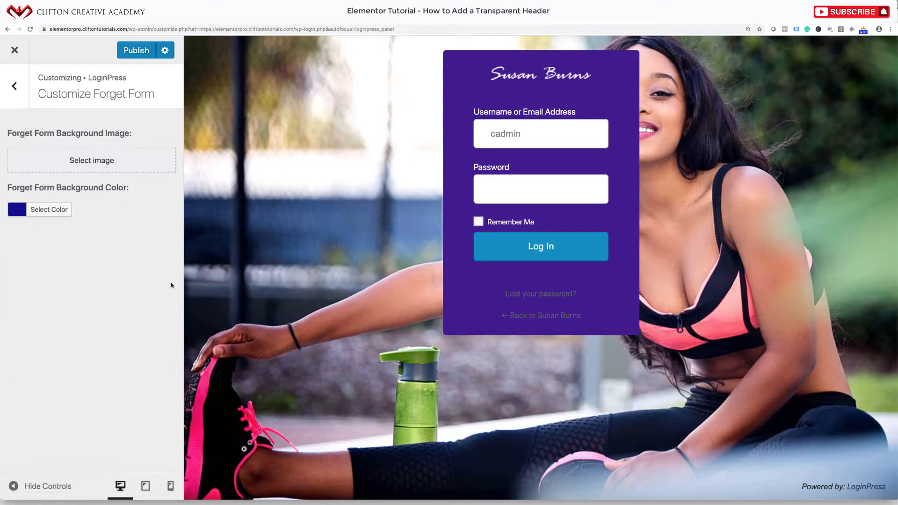
{"action": "left_click", "coordinate": [14, 102]}
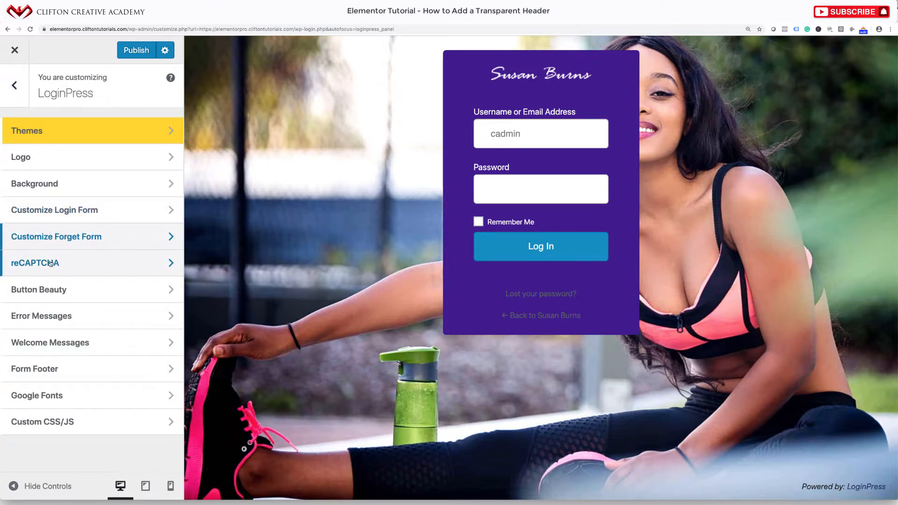
In Button Beauty, set Button Color to bright pink #f73891
{"action": "left_click", "coordinate": [39, 290]}
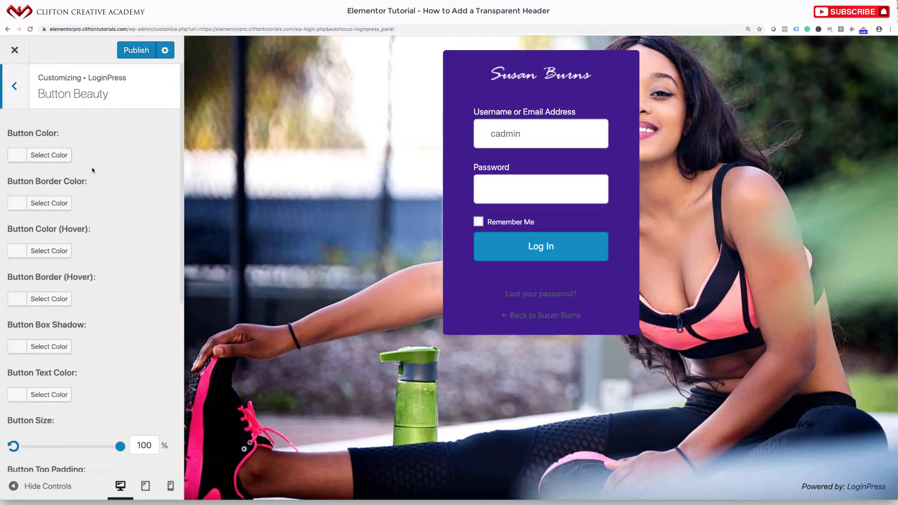
{"action": "left_click", "coordinate": [18, 155]}
{"action": "left_click", "coordinate": [49, 297]}
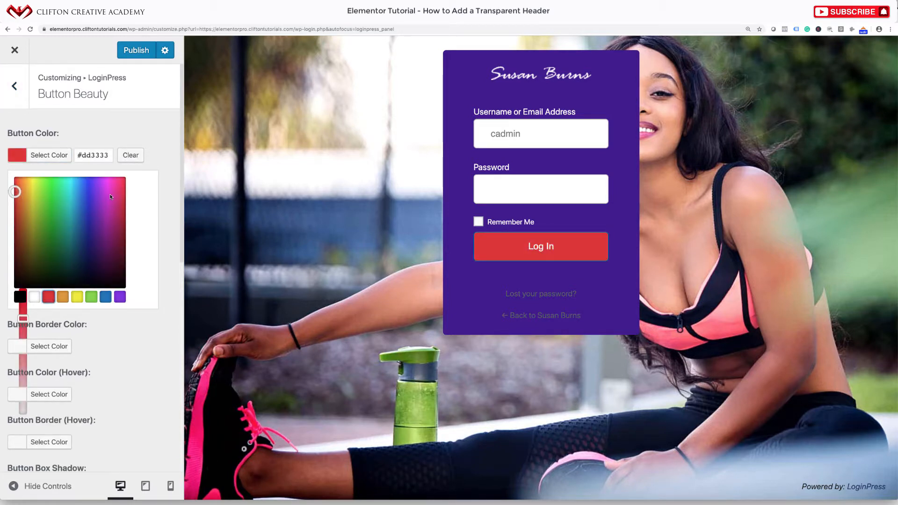
{"action": "left_click_drag", "start_coordinate": [110, 197], "coordinate": [117, 180]}
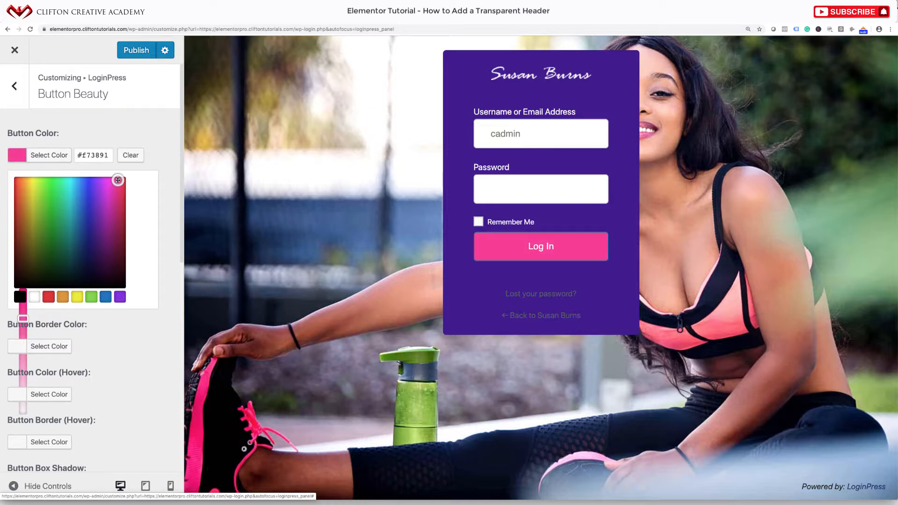
{"action": "left_click", "coordinate": [161, 139]}
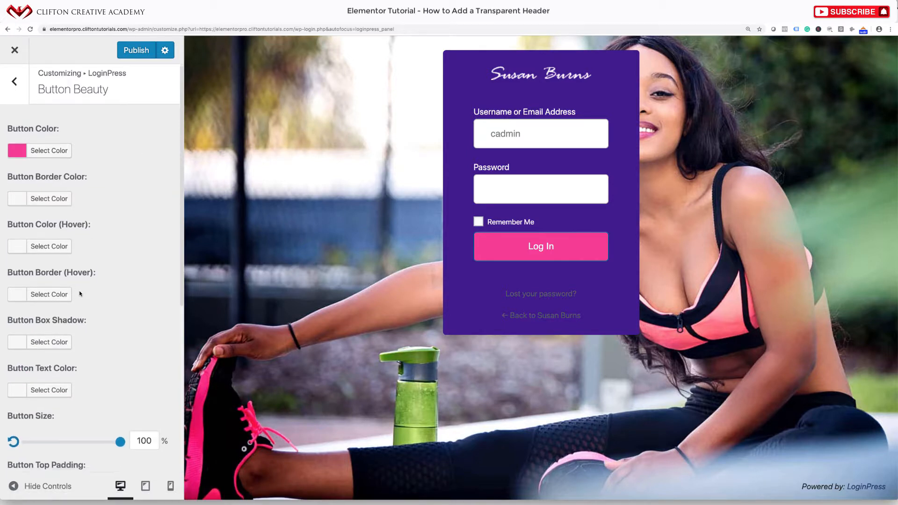
{"action": "scroll", "coordinate": [79, 292], "scroll_direction": "down", "scroll_amount": 2}
Set the button Border Color to pink #ef3768
{"action": "left_click", "coordinate": [21, 164]}
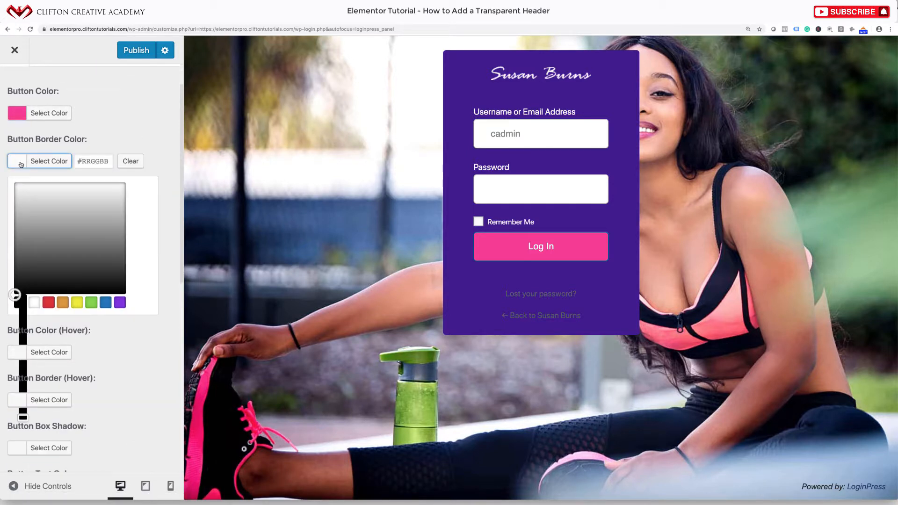
{"action": "left_click", "coordinate": [50, 304]}
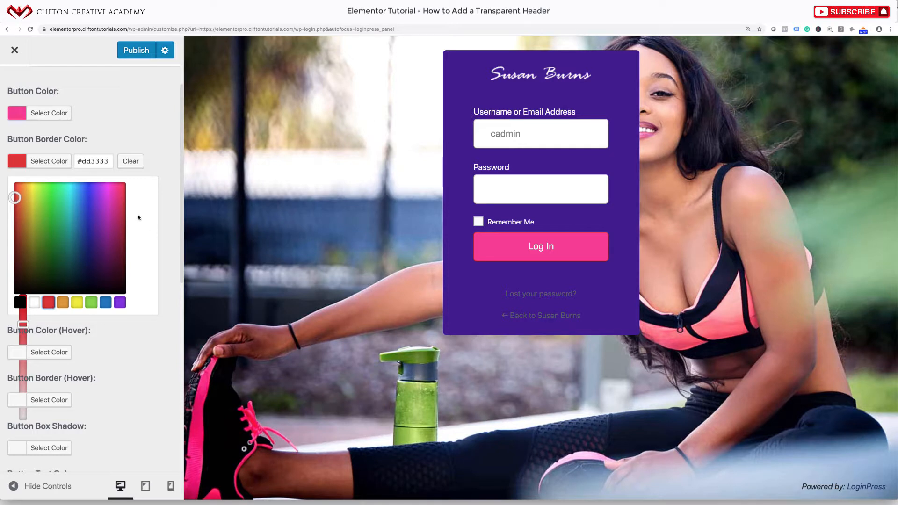
{"action": "left_click", "coordinate": [122, 190]}
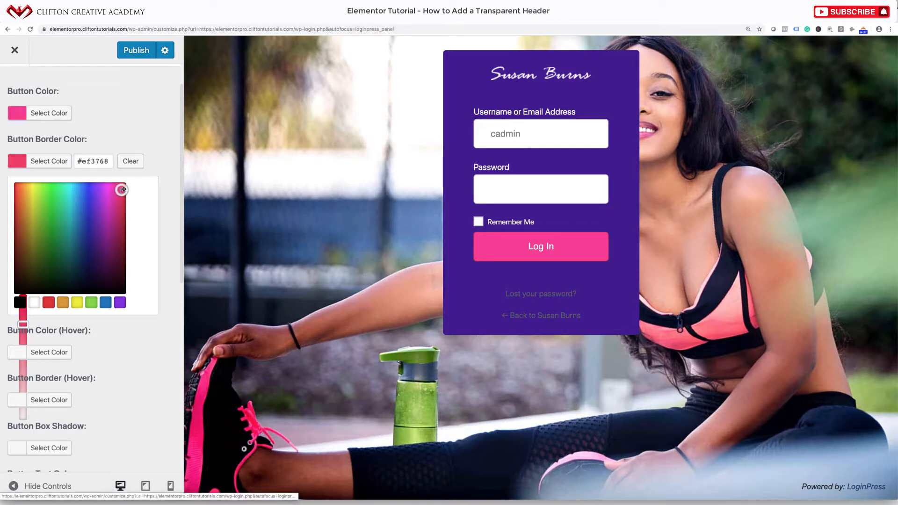
{"action": "left_click_drag", "start_coordinate": [123, 190], "coordinate": [124, 188]}
{"action": "left_click", "coordinate": [170, 159]}
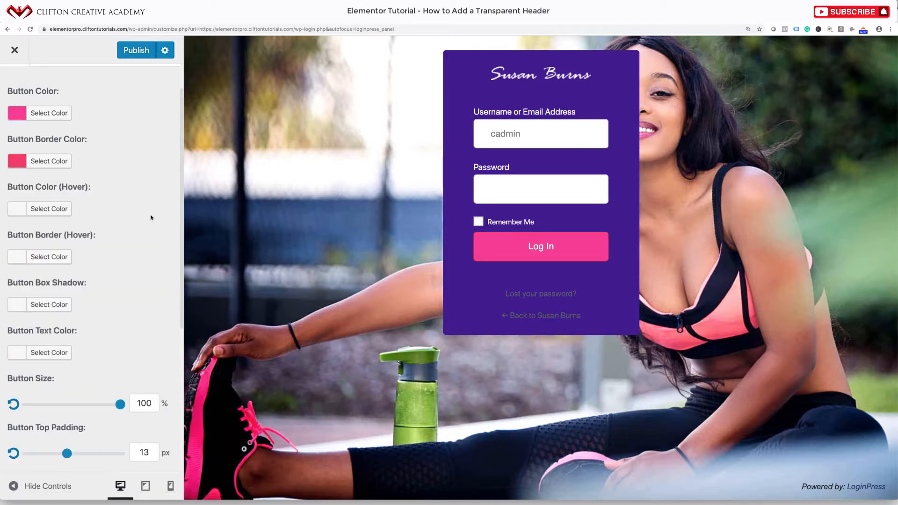
{"action": "scroll", "coordinate": [138, 296], "scroll_direction": "down", "scroll_amount": 1}
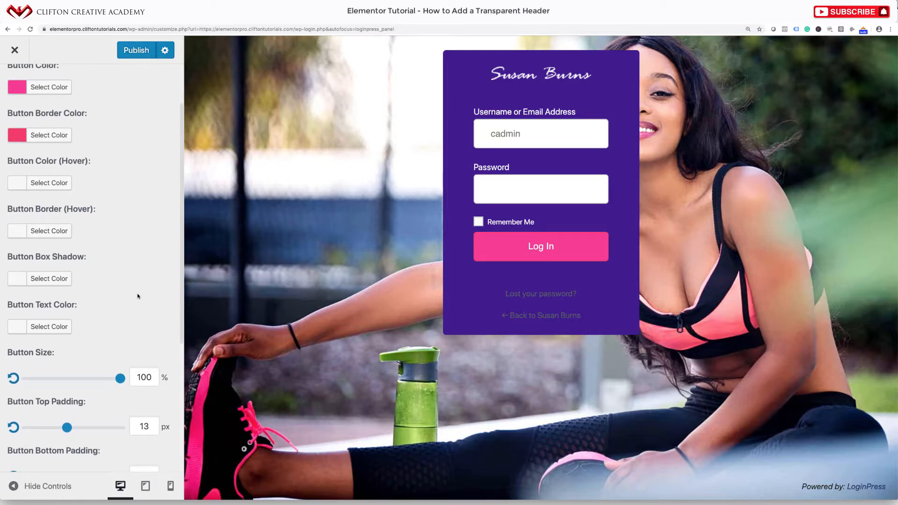
Set the button Hover Color to pink #ff3a8f
{"action": "left_click", "coordinate": [17, 183]}
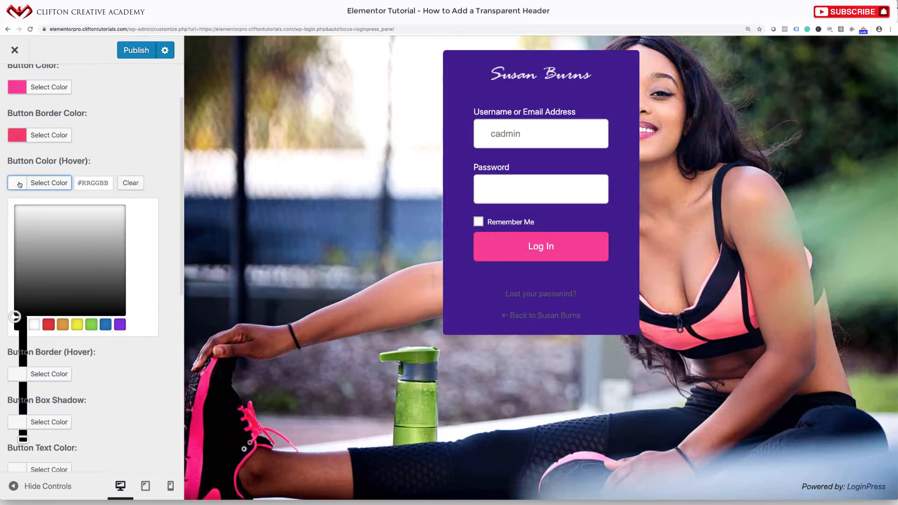
{"action": "left_click", "coordinate": [49, 324]}
{"action": "left_click", "coordinate": [123, 214]}
{"action": "left_click_drag", "start_coordinate": [123, 215], "coordinate": [119, 197]}
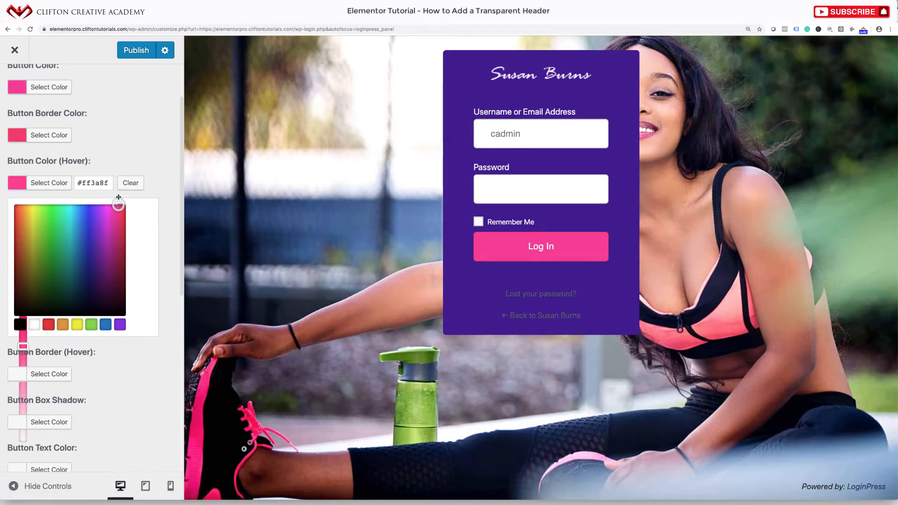
{"action": "left_click", "coordinate": [160, 184]}
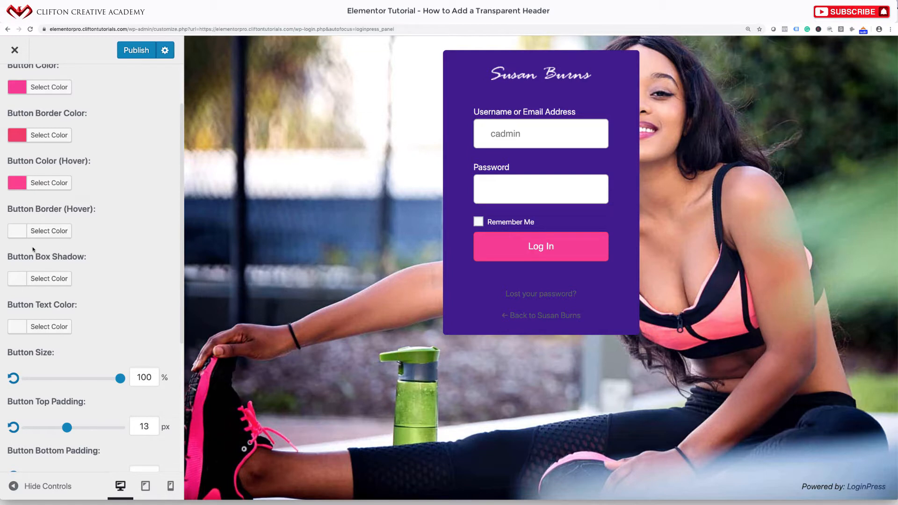
{"action": "scroll", "coordinate": [113, 253], "scroll_direction": "down", "scroll_amount": 3}
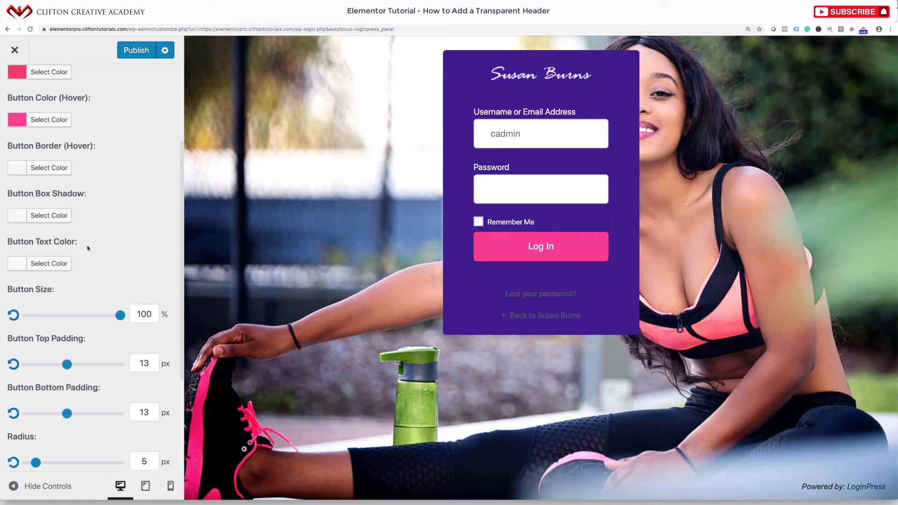
{"action": "scroll", "coordinate": [87, 248], "scroll_direction": "down", "scroll_amount": 4}
Set the button Text Color to white
{"action": "left_click", "coordinate": [19, 172]}
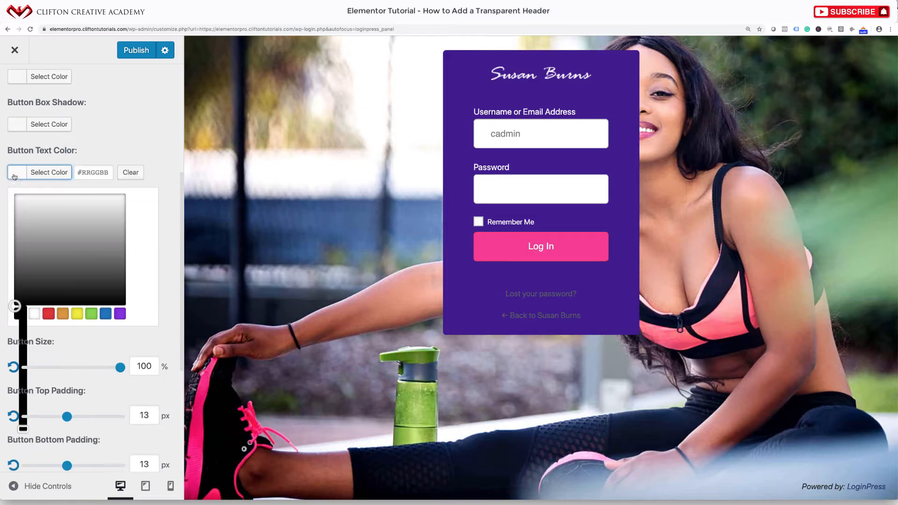
{"action": "left_click", "coordinate": [37, 316]}
{"action": "left_click", "coordinate": [156, 141]}
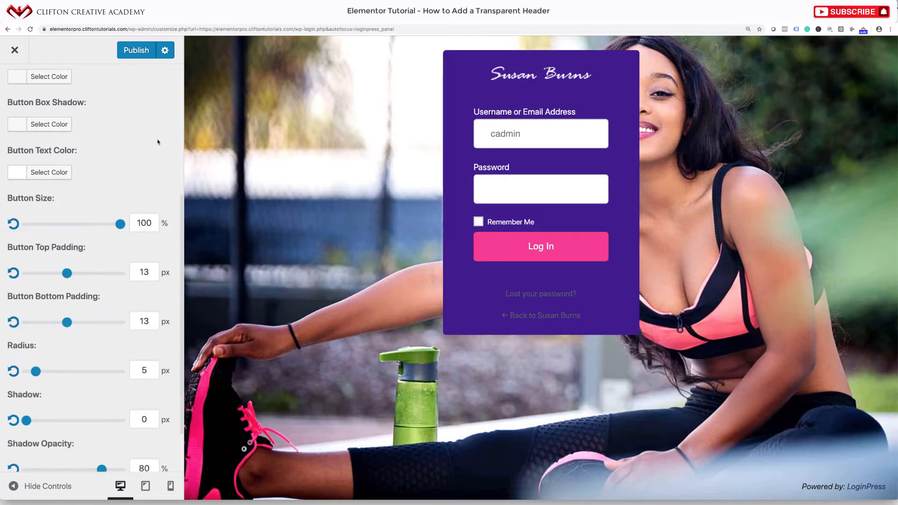
{"action": "scroll", "coordinate": [146, 300], "scroll_direction": "down", "scroll_amount": 1}
{"action": "scroll", "coordinate": [146, 299], "scroll_direction": "down", "scroll_amount": 2}
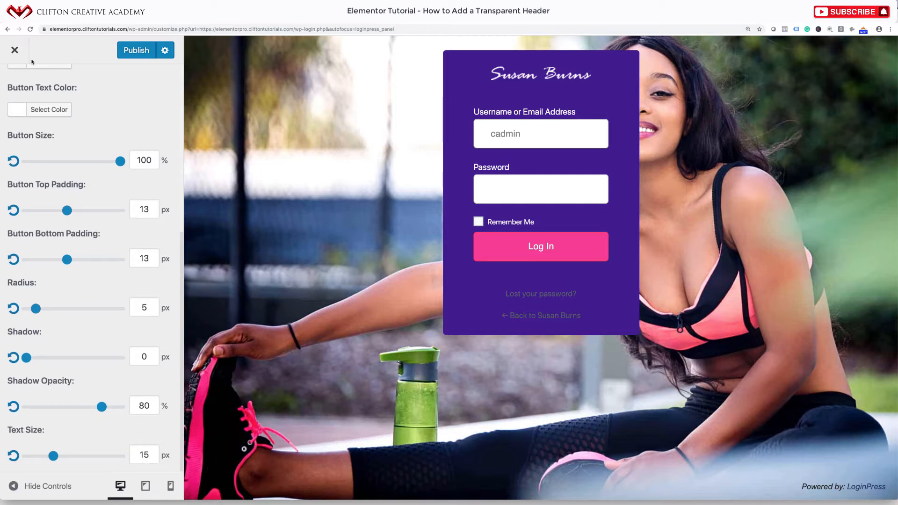
{"action": "scroll", "coordinate": [74, 128], "scroll_direction": "up", "scroll_amount": 10}
Look over the default Error Messages and Welcome Messages settings without changing anything
{"action": "left_click", "coordinate": [17, 89]}
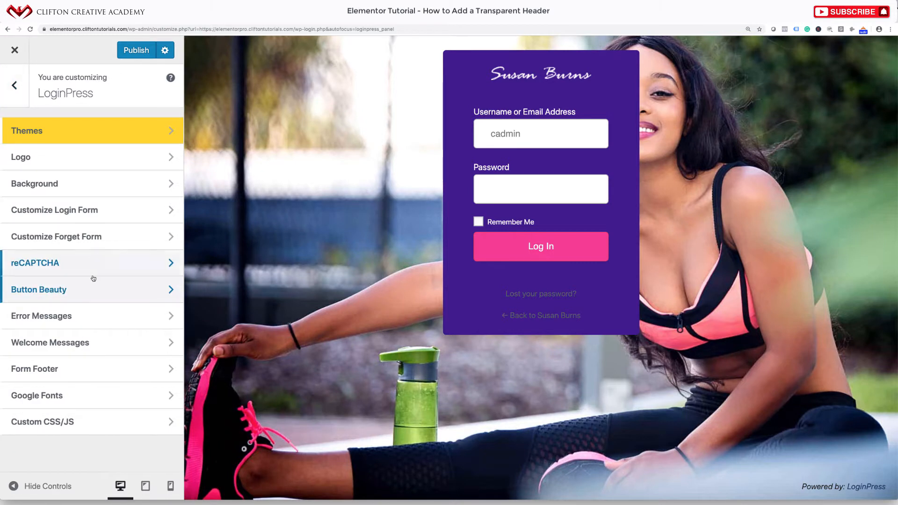
{"action": "left_click", "coordinate": [63, 320]}
{"action": "scroll", "coordinate": [64, 322], "scroll_direction": "down", "scroll_amount": 3}
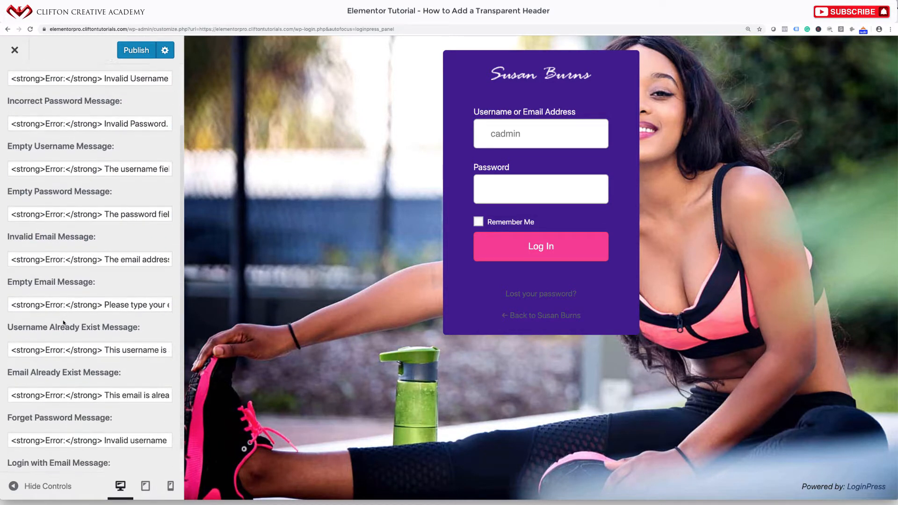
{"action": "scroll", "coordinate": [63, 321], "scroll_direction": "up", "scroll_amount": 5}
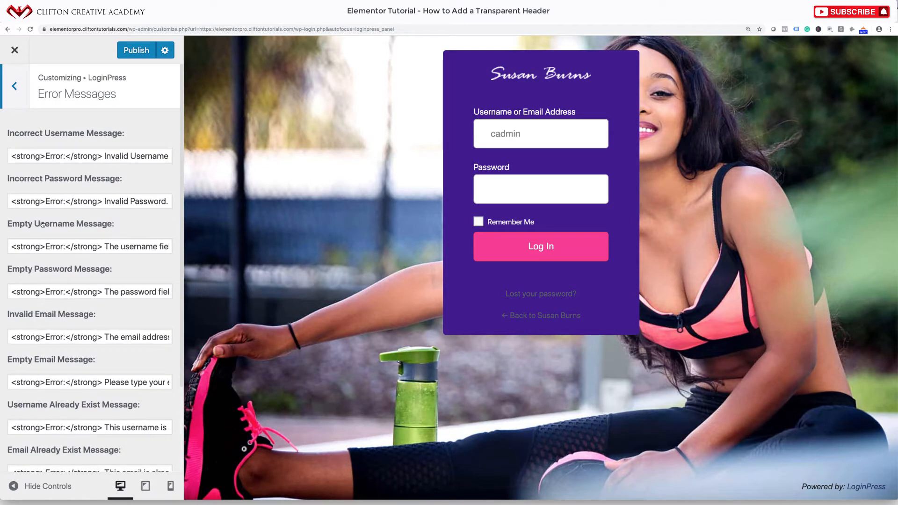
{"action": "left_click", "coordinate": [24, 88]}
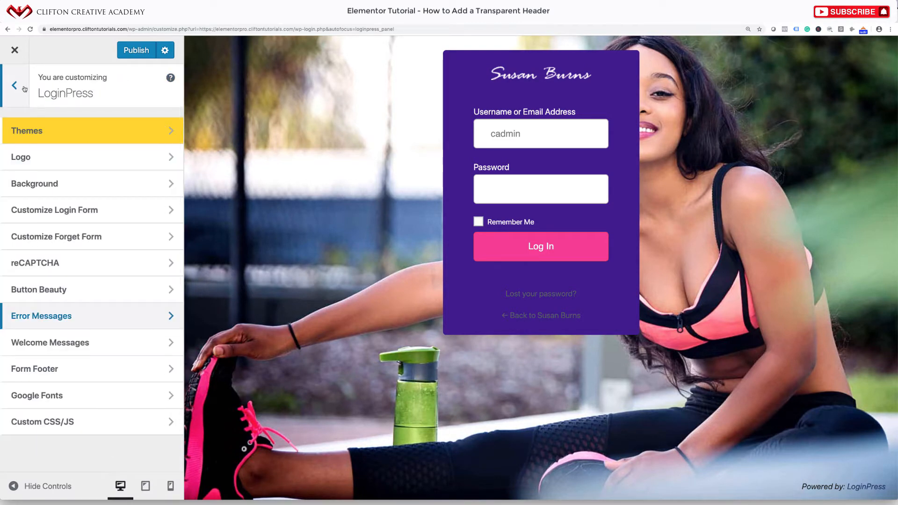
{"action": "left_click", "coordinate": [50, 348]}
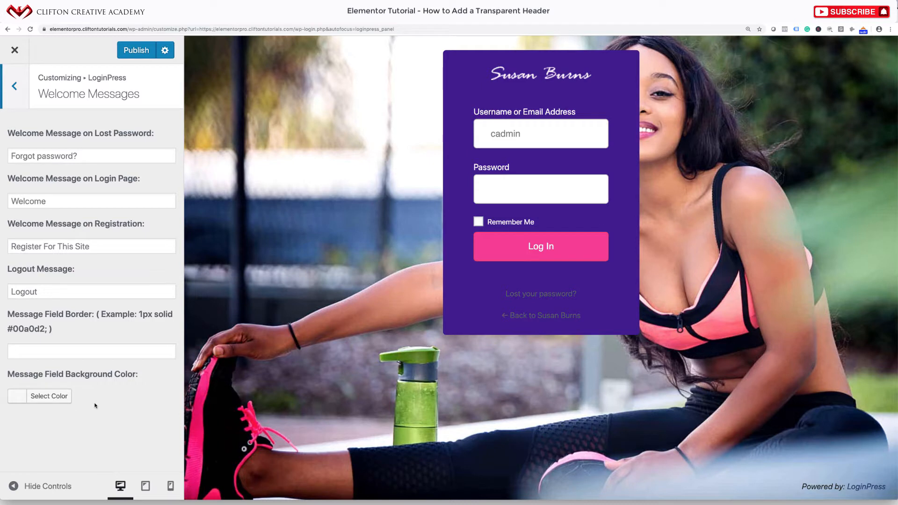
{"action": "left_click", "coordinate": [22, 96]}
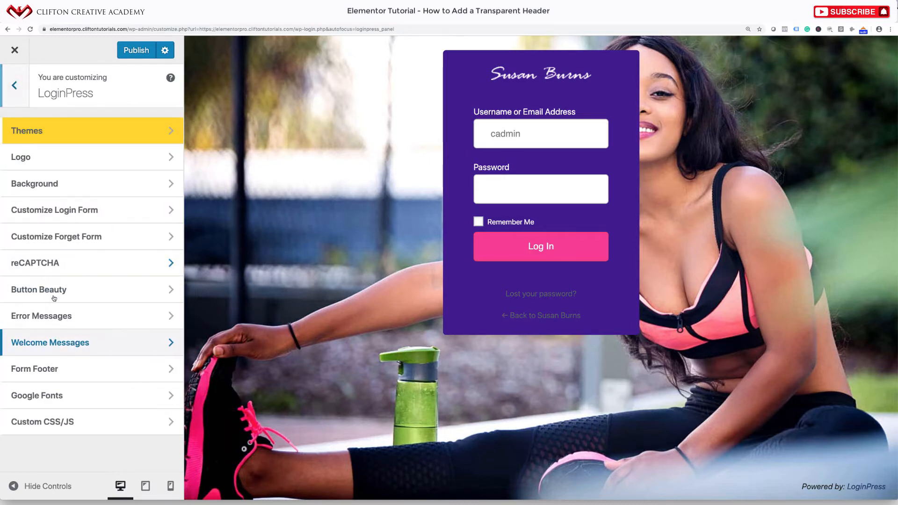
In Form Footer, set the lost-password link colour and its hover colour to white
{"action": "left_click", "coordinate": [49, 372]}
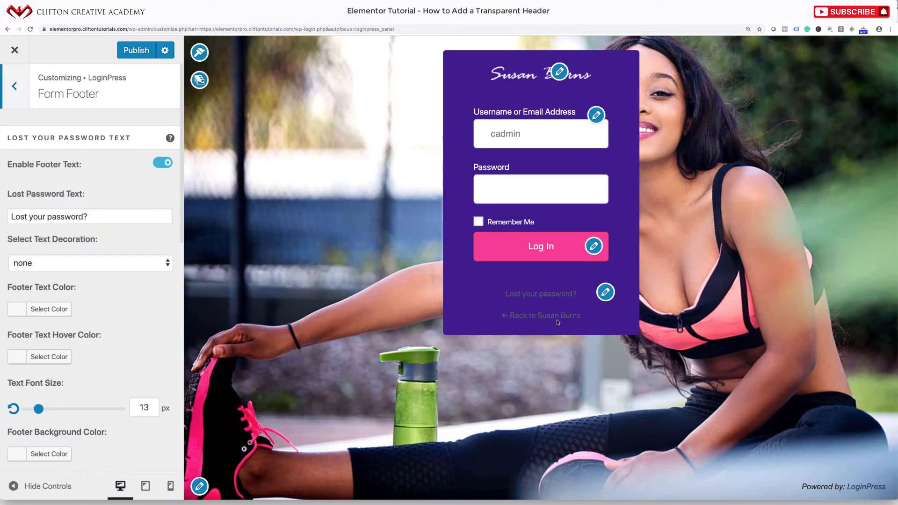
{"action": "scroll", "coordinate": [95, 317], "scroll_direction": "down", "scroll_amount": 2}
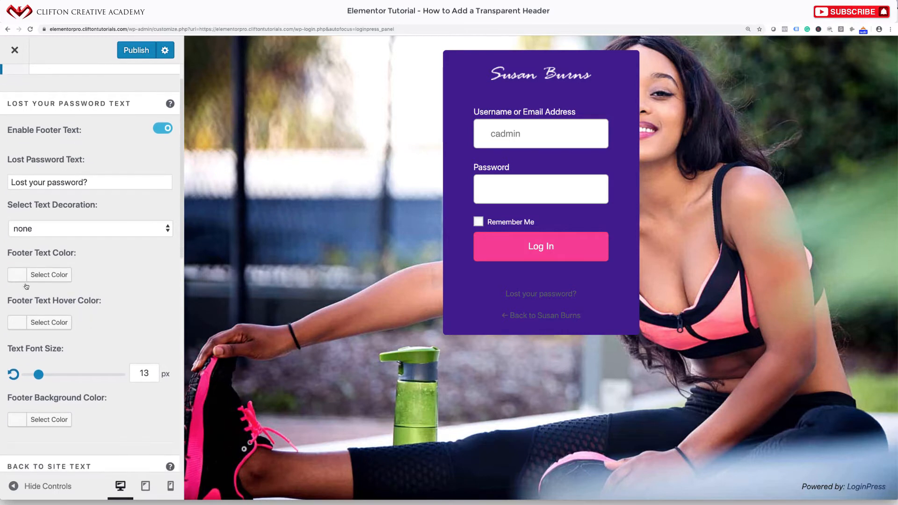
{"action": "left_click", "coordinate": [46, 275]}
{"action": "left_click", "coordinate": [35, 416]}
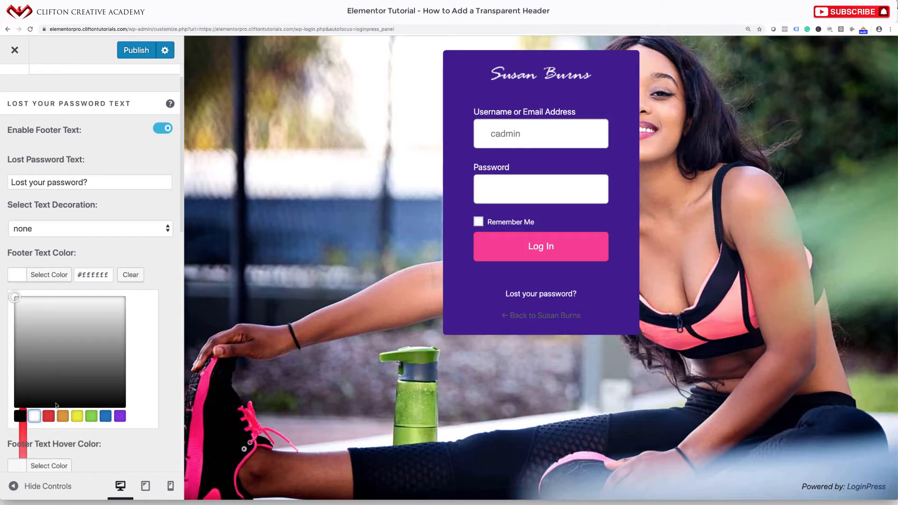
{"action": "left_click", "coordinate": [175, 335]}
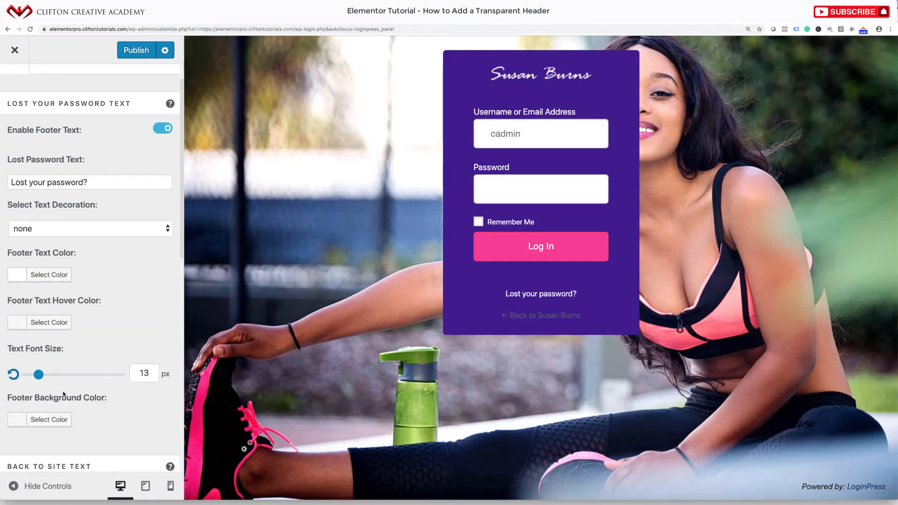
{"action": "left_click", "coordinate": [32, 322]}
{"action": "left_click", "coordinate": [31, 464]}
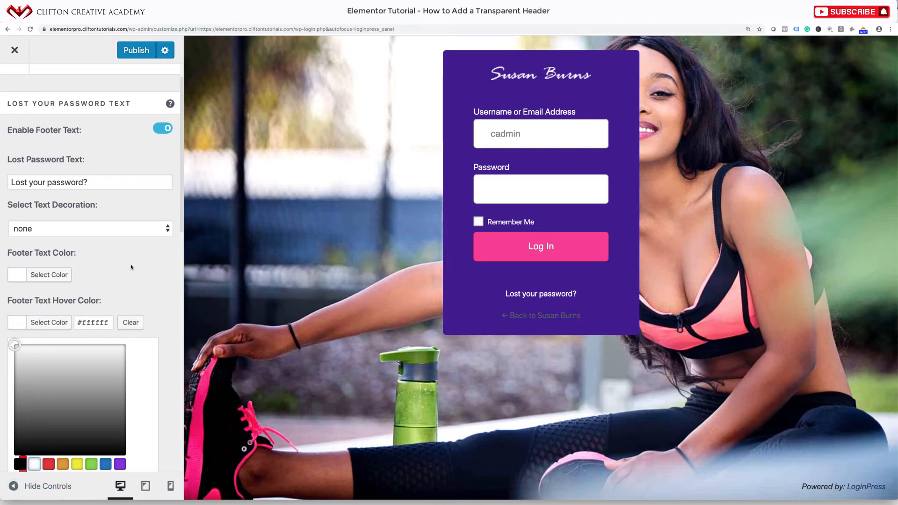
{"action": "left_click", "coordinate": [132, 275]}
Set the "Back to" site link text colour to white
{"action": "scroll", "coordinate": [137, 347], "scroll_direction": "down", "scroll_amount": 3}
{"action": "scroll", "coordinate": [137, 348], "scroll_direction": "down", "scroll_amount": 6}
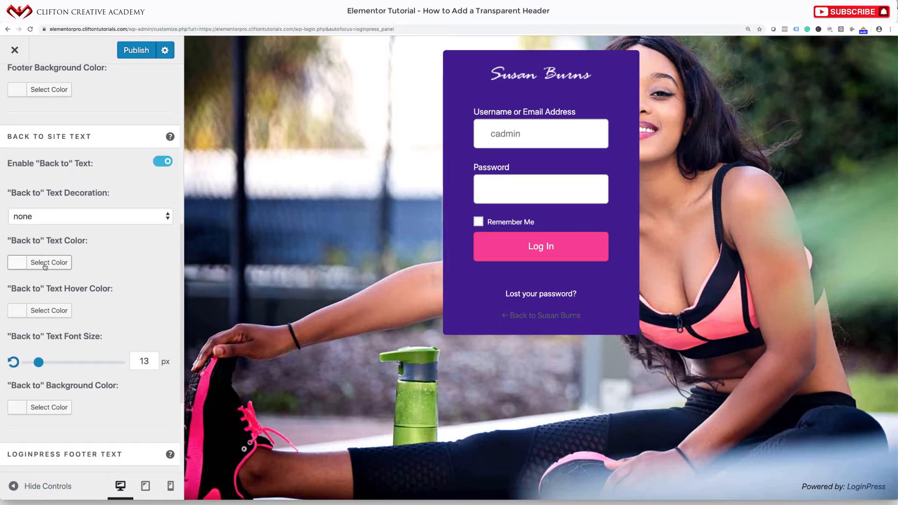
{"action": "left_click", "coordinate": [23, 262]}
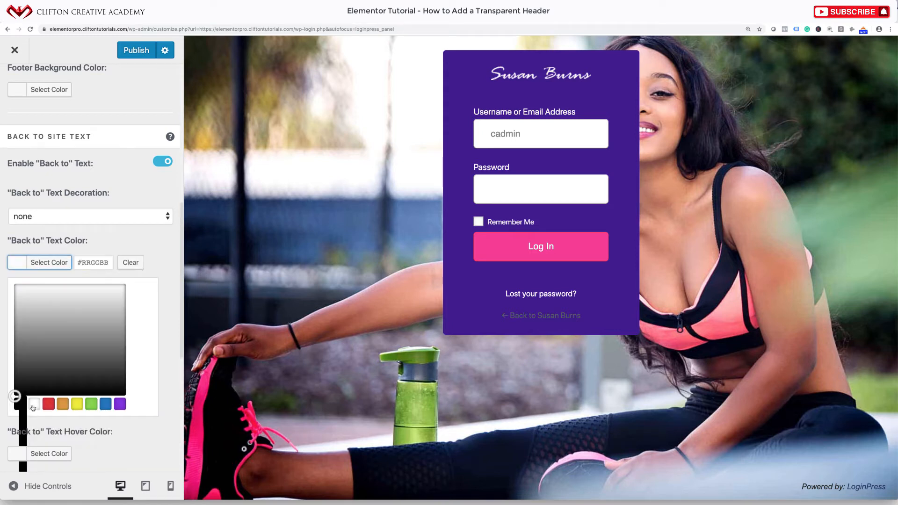
{"action": "left_click", "coordinate": [34, 403]}
{"action": "left_click", "coordinate": [166, 317]}
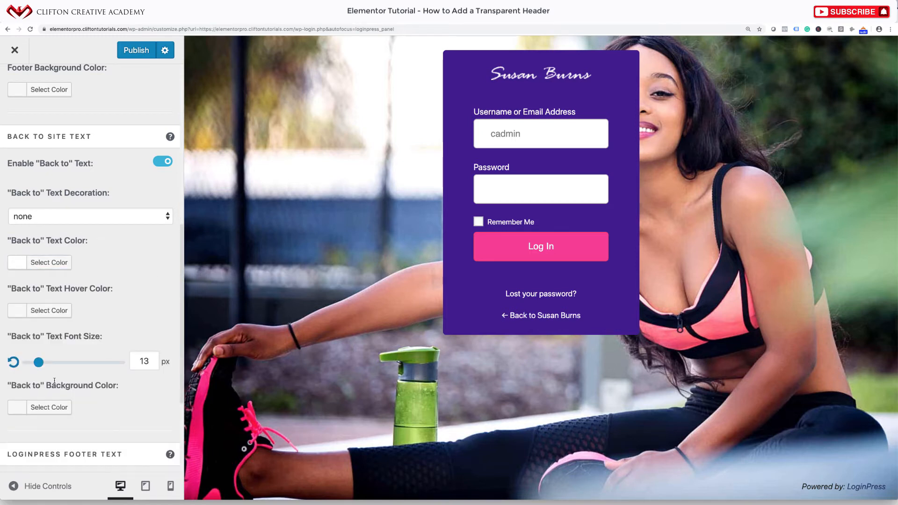
{"action": "scroll", "coordinate": [55, 382], "scroll_direction": "down", "scroll_amount": 4}
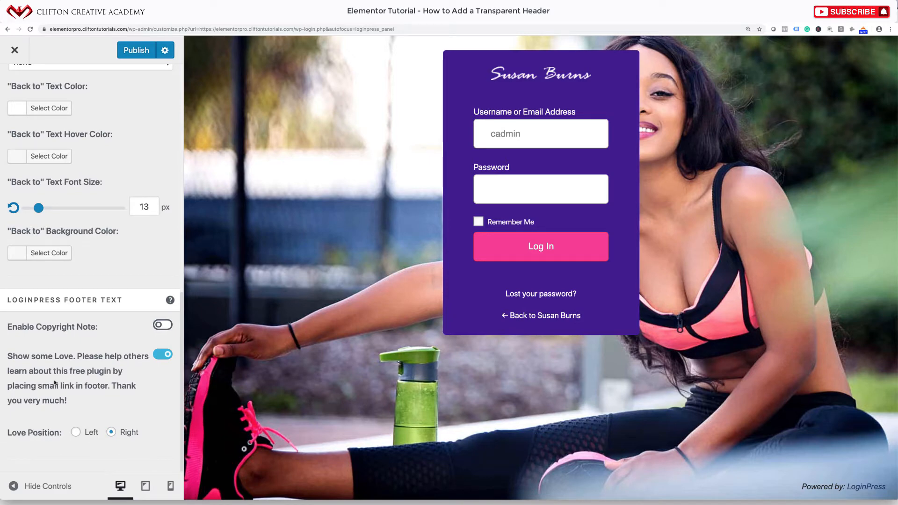
{"action": "scroll", "coordinate": [55, 383], "scroll_direction": "up", "scroll_amount": 12}
{"action": "scroll", "coordinate": [55, 382], "scroll_direction": "down", "scroll_amount": 13}
{"action": "scroll", "coordinate": [54, 382], "scroll_direction": "up", "scroll_amount": 1}
{"action": "scroll", "coordinate": [84, 252], "scroll_direction": "up", "scroll_amount": 10}
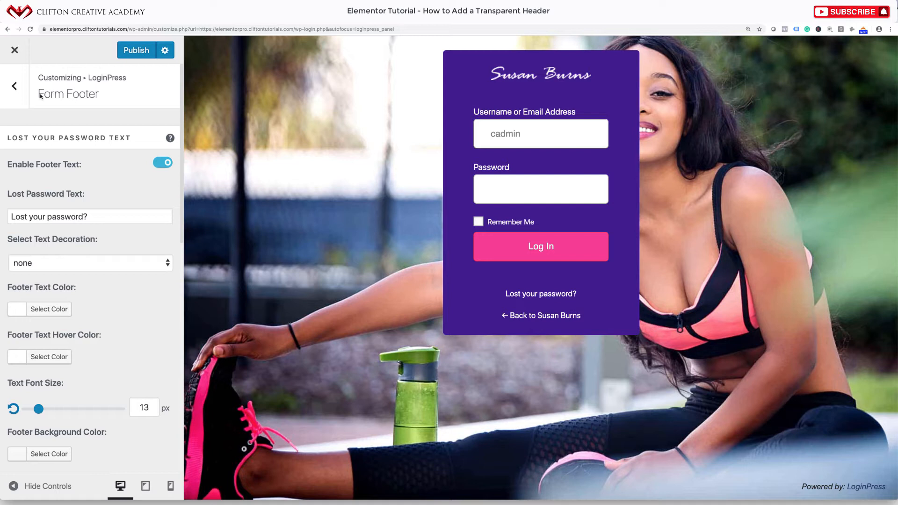
Publish the LoginPress customizations, close the Customizer, and bring up the private window's login page
{"action": "left_click", "coordinate": [132, 55]}
{"action": "left_click", "coordinate": [15, 51]}
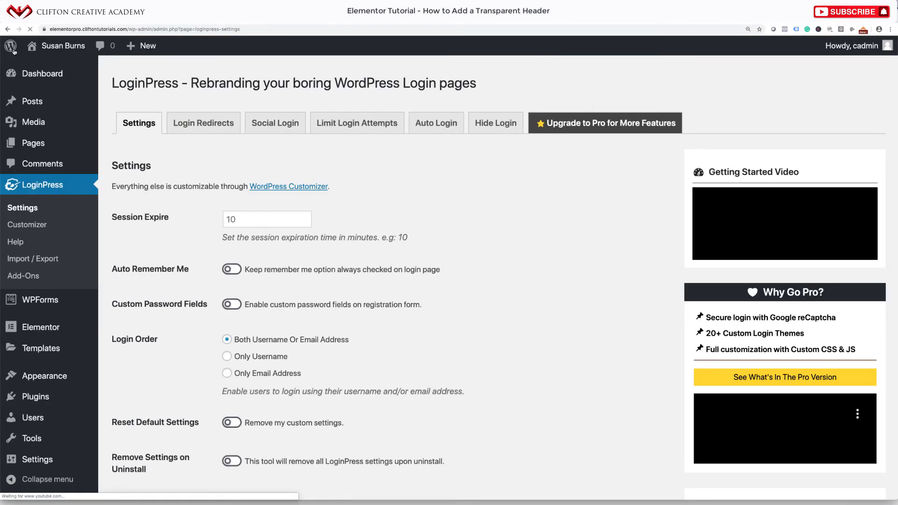
{"action": "left_click", "coordinate": [570, 504]}
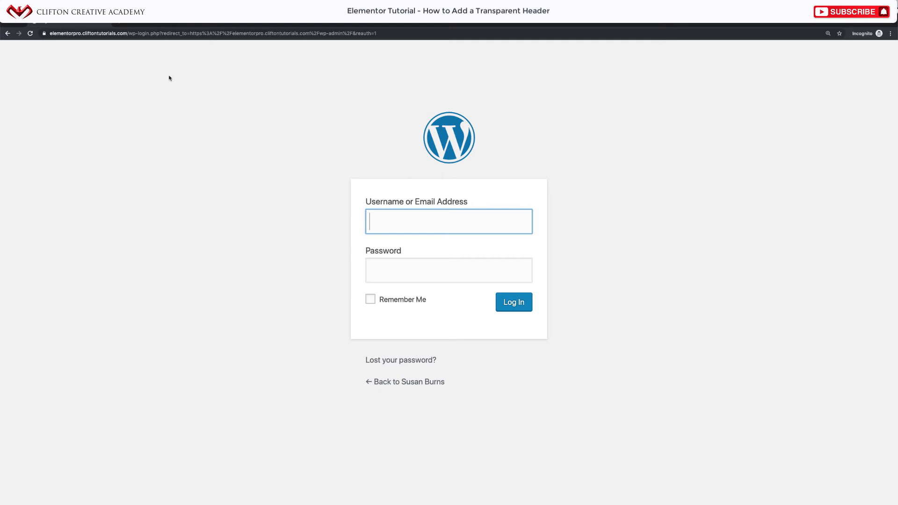
Reload the login page to show the new purple design, then enter the admin username and password
{"action": "left_click", "coordinate": [30, 34]}
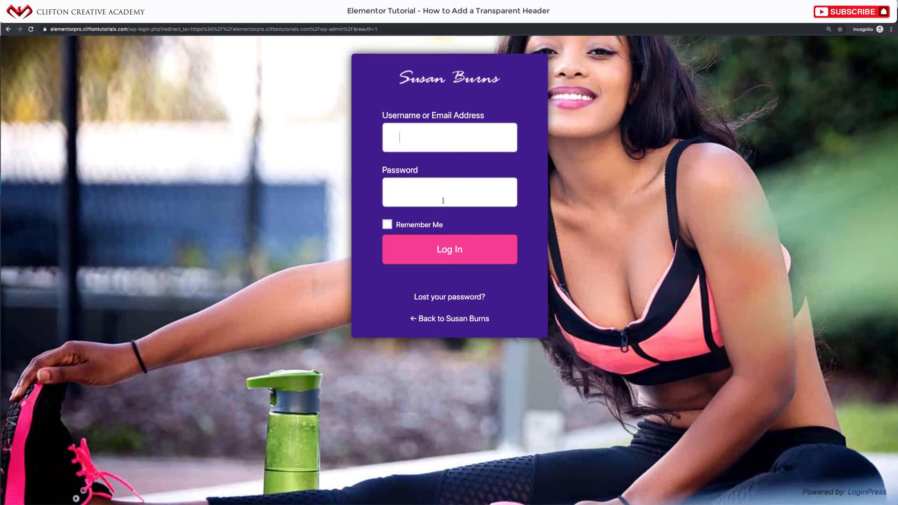
{"action": "left_click", "coordinate": [429, 139]}
{"action": "type", "text": "cadmin"}
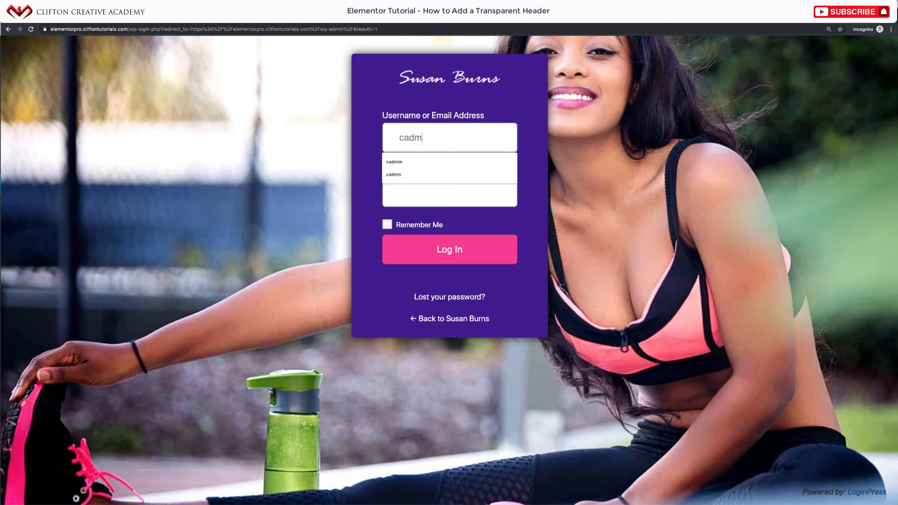
{"action": "key", "text": "Tab"}
{"action": "type", "text": "••••••••••"}
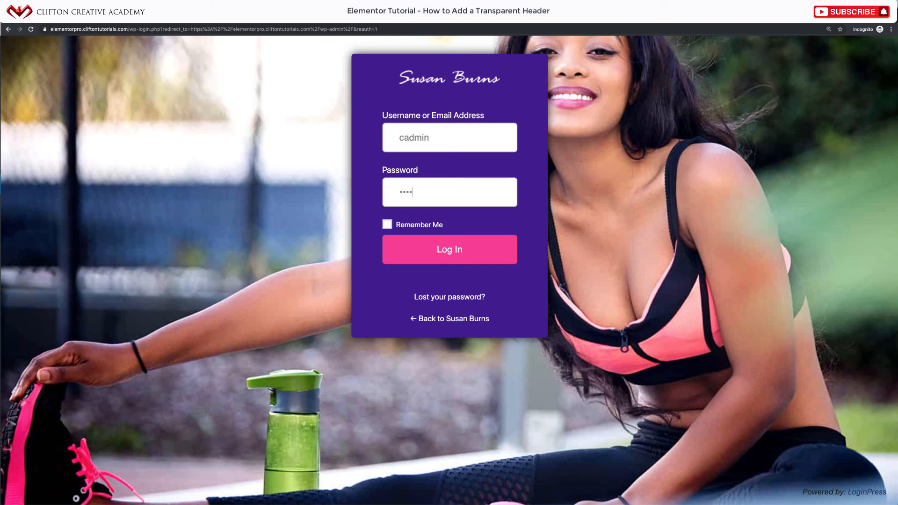
{"action": "type", "text": "•••••••••••••••••"}
Log in to the Dashboard, then log out from the Howdy account menu
{"action": "left_click", "coordinate": [454, 248]}
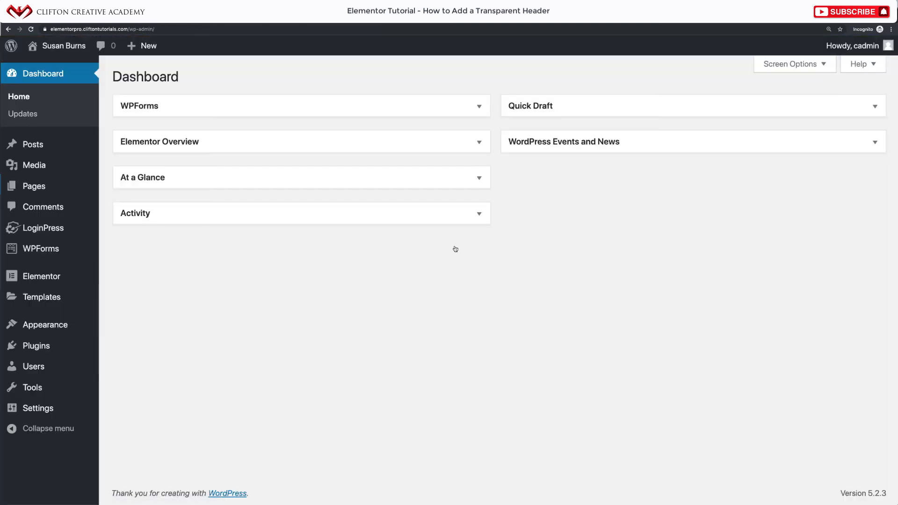
{"action": "mouse_move", "coordinate": [855, 45]}
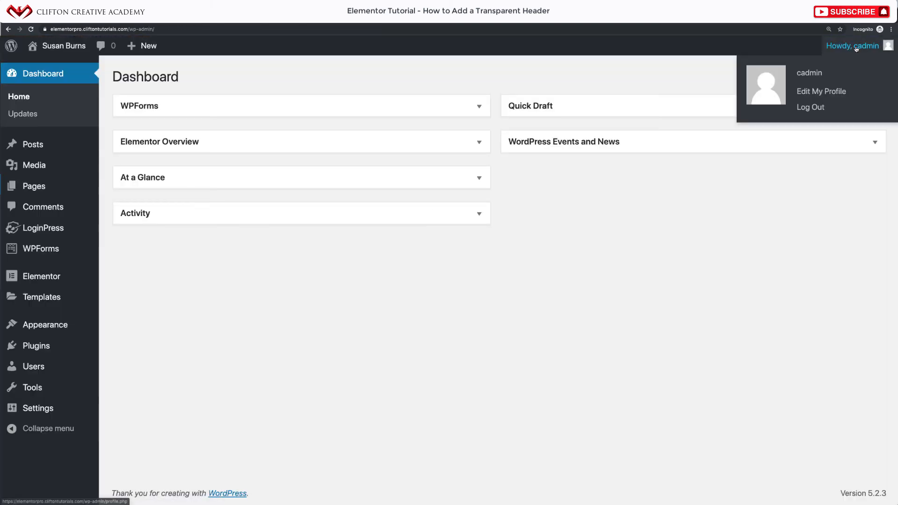
{"action": "left_click", "coordinate": [811, 107]}
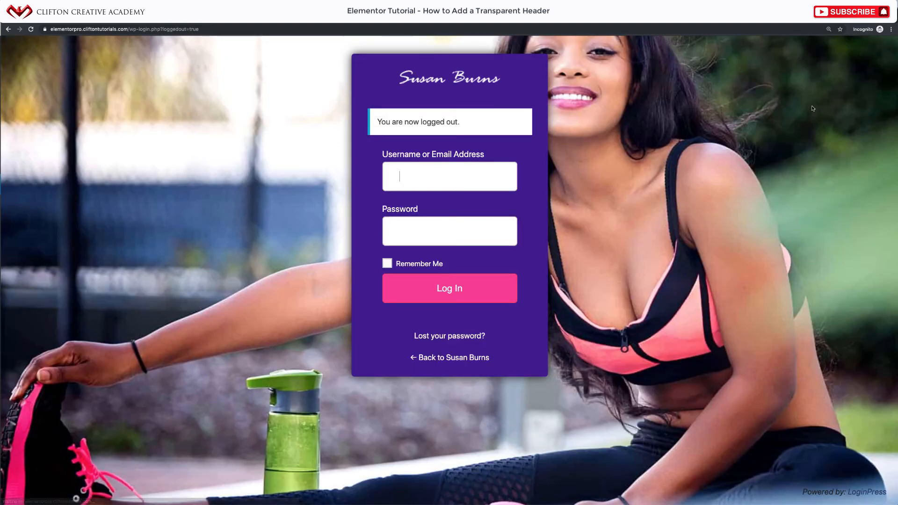